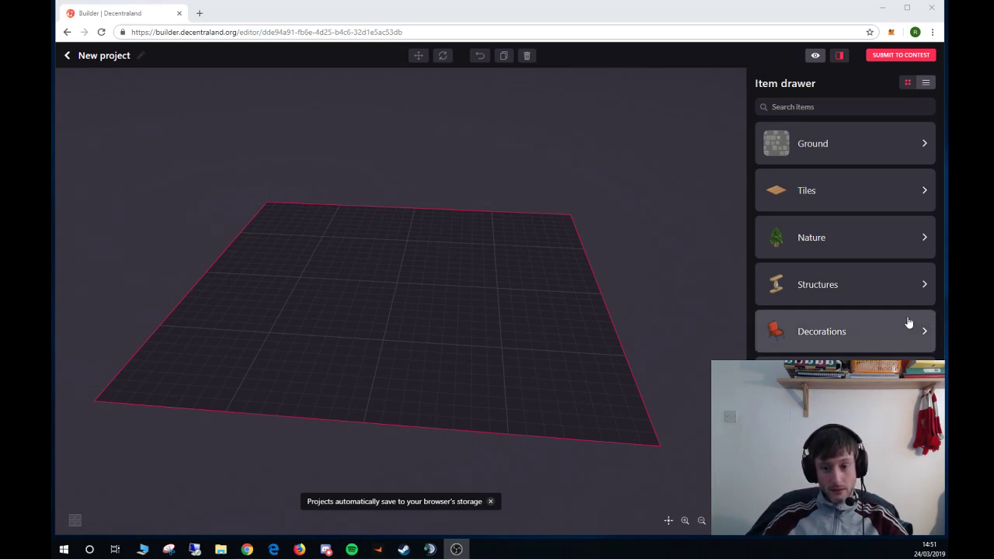
- Examine the empty plot from several angles, distances and shifted viewpoints
{"action": "mouse_move", "coordinate": [511, 318]}
{"action": "left_mouse_down"}
{"action": "mouse_move", "coordinate": [492, 322]}
{"action": "mouse_move", "coordinate": [592, 313]}
{"action": "mouse_move", "coordinate": [422, 316]}
{"action": "mouse_move", "coordinate": [466, 329]}
{"action": "mouse_move", "coordinate": [521, 320]}
{"action": "left_mouse_up"}
{"action": "scroll", "coordinate": [477, 321], "scroll_direction": "down", "scroll_amount": 3}
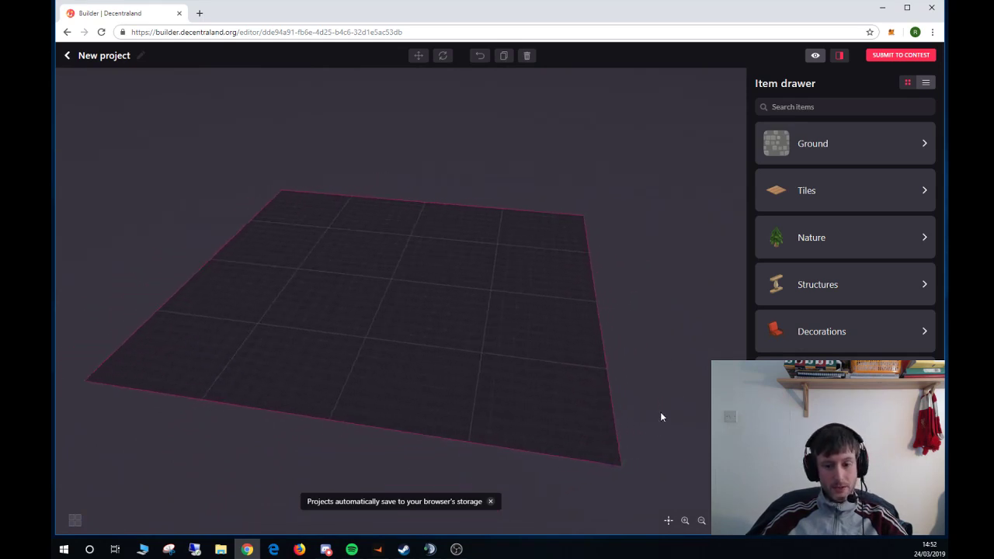
{"action": "left_click", "coordinate": [703, 522]}
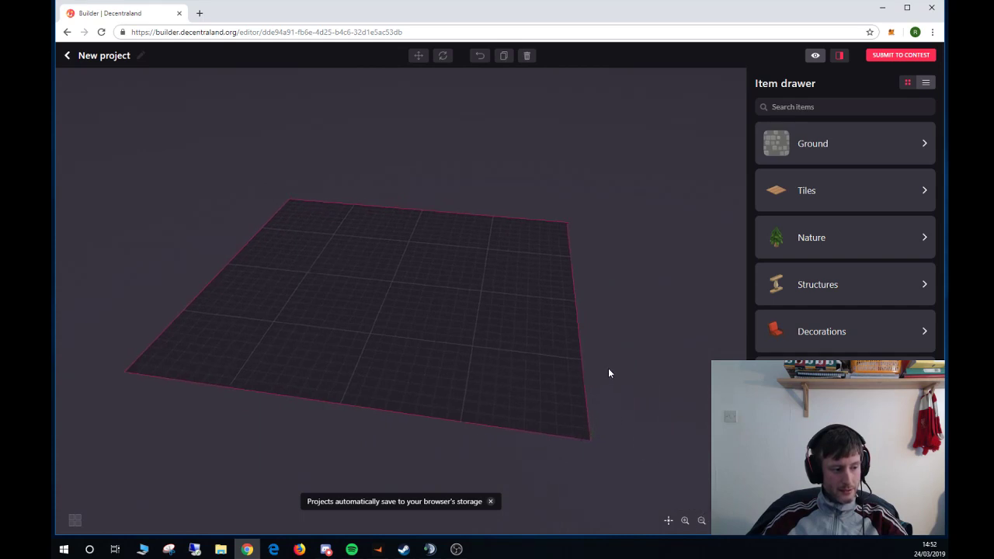
{"action": "mouse_move", "coordinate": [608, 368]}
{"action": "left_mouse_down"}
{"action": "mouse_move", "coordinate": [490, 382]}
{"action": "mouse_move", "coordinate": [611, 383]}
{"action": "left_mouse_up"}
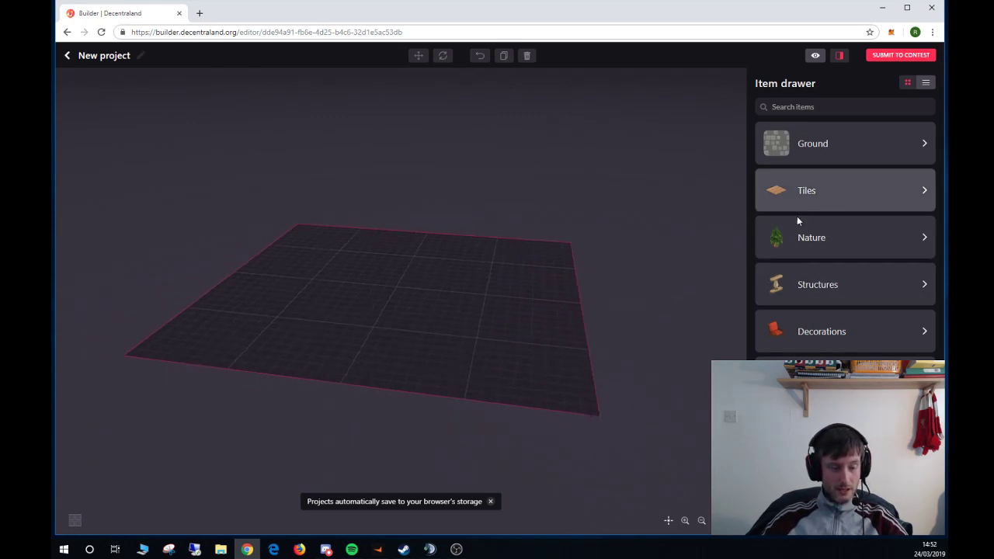
{"action": "left_click_drag", "start_coordinate": [582, 280], "coordinate": [608, 267]}
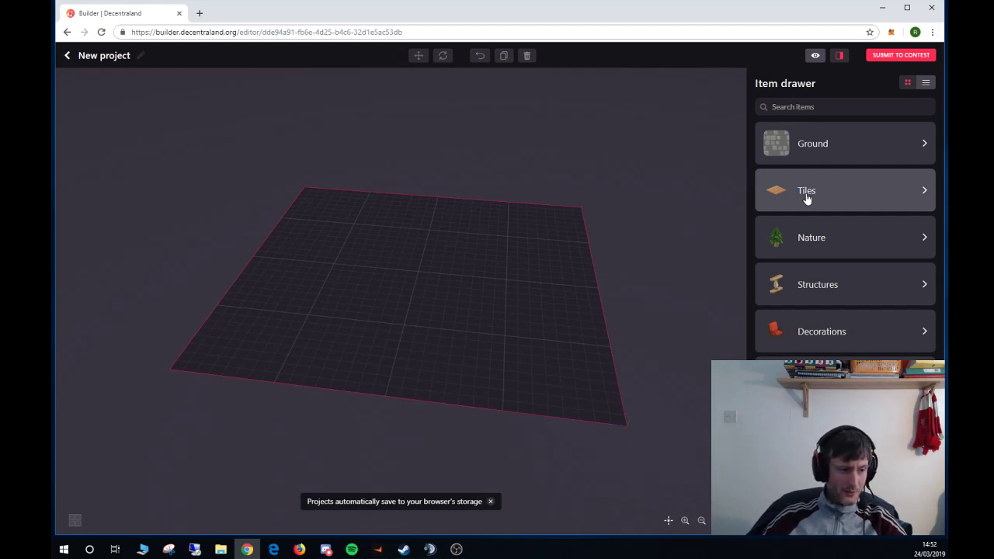
{"action": "key", "text": "Right"}
{"action": "key", "text": "Down"}
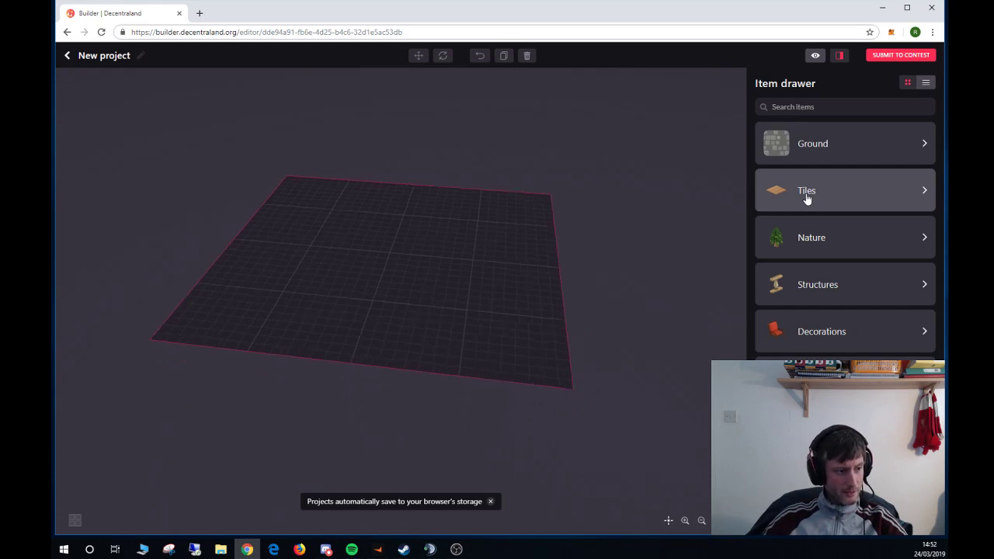
{"action": "key", "text": "Up"}
{"action": "key", "text": "Left"}
{"action": "key", "text": "Right"}
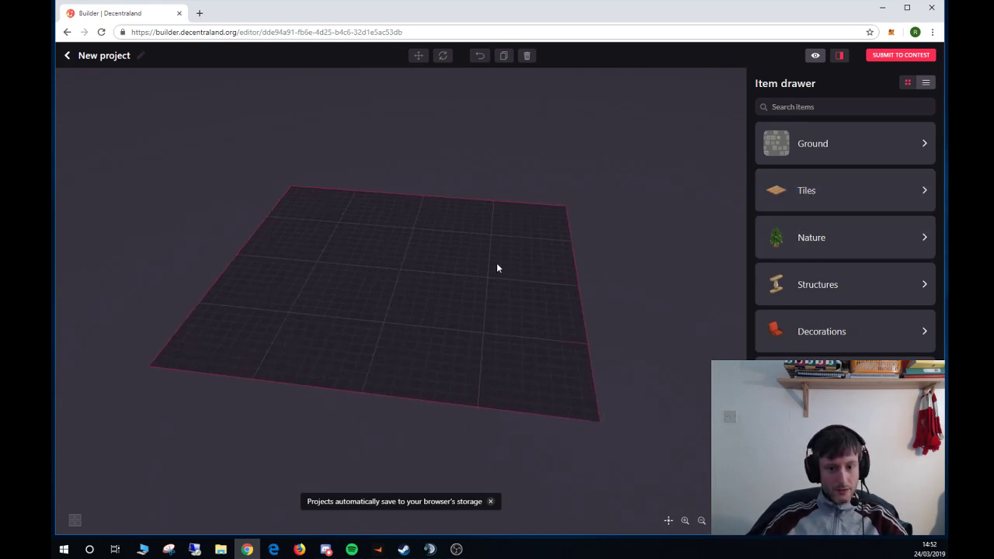
{"action": "left_click_drag", "start_coordinate": [527, 261], "coordinate": [415, 258]}
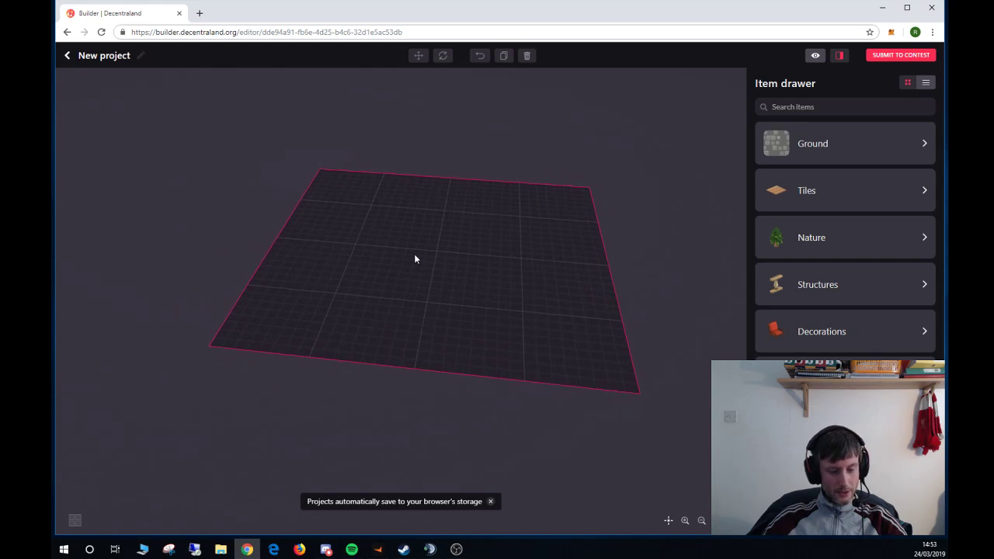
- Inspect the plot's grid at closer and wider zoom levels and from rotated viewpoints
{"action": "left_click", "coordinate": [686, 520]}
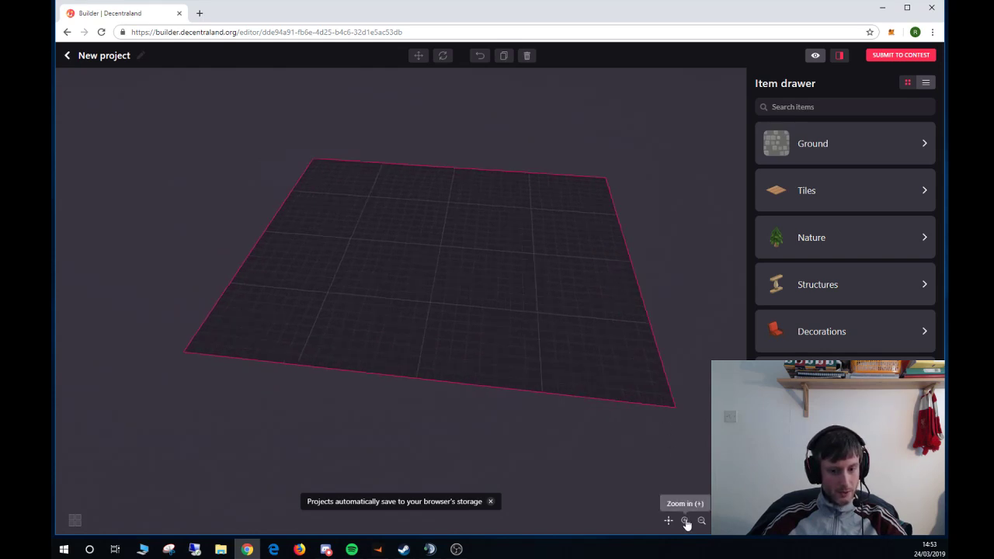
{"action": "left_click", "coordinate": [686, 520]}
{"action": "left_click", "coordinate": [686, 519]}
{"action": "left_click", "coordinate": [702, 521]}
{"action": "left_click", "coordinate": [701, 523]}
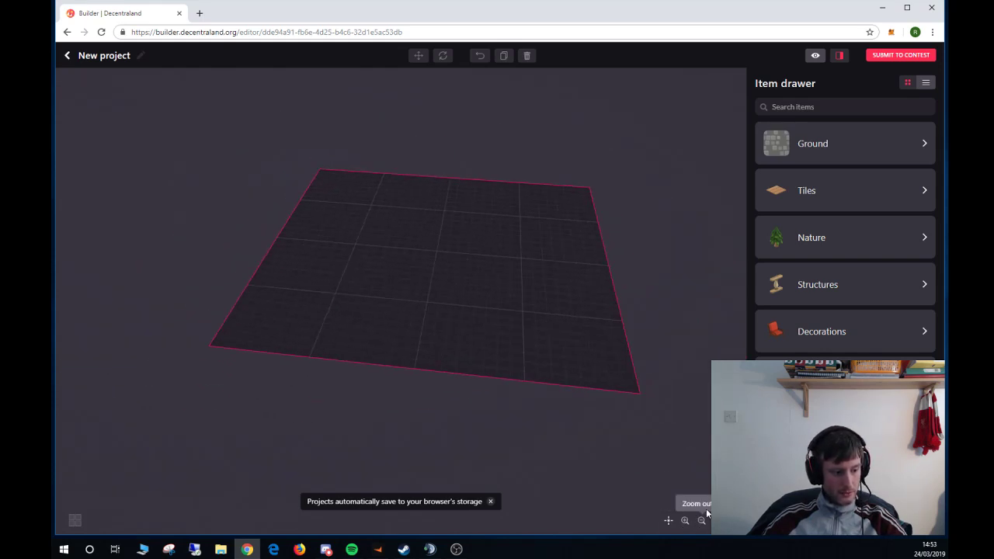
{"action": "left_click", "coordinate": [700, 522]}
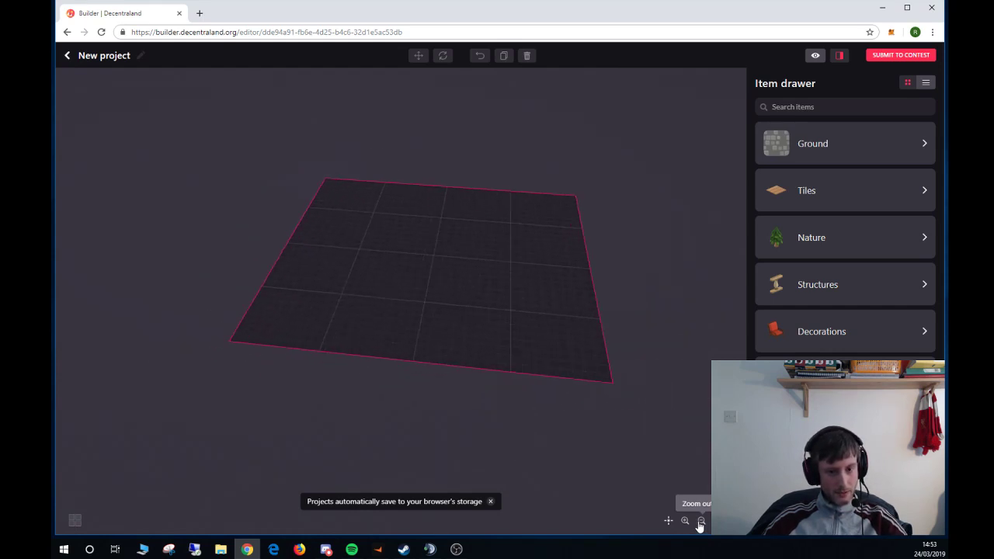
{"action": "scroll", "coordinate": [700, 526], "scroll_direction": "up", "scroll_amount": 2}
{"action": "scroll", "coordinate": [700, 526], "scroll_direction": "down", "scroll_amount": 1}
{"action": "left_click_drag", "start_coordinate": [633, 363], "coordinate": [667, 347]}
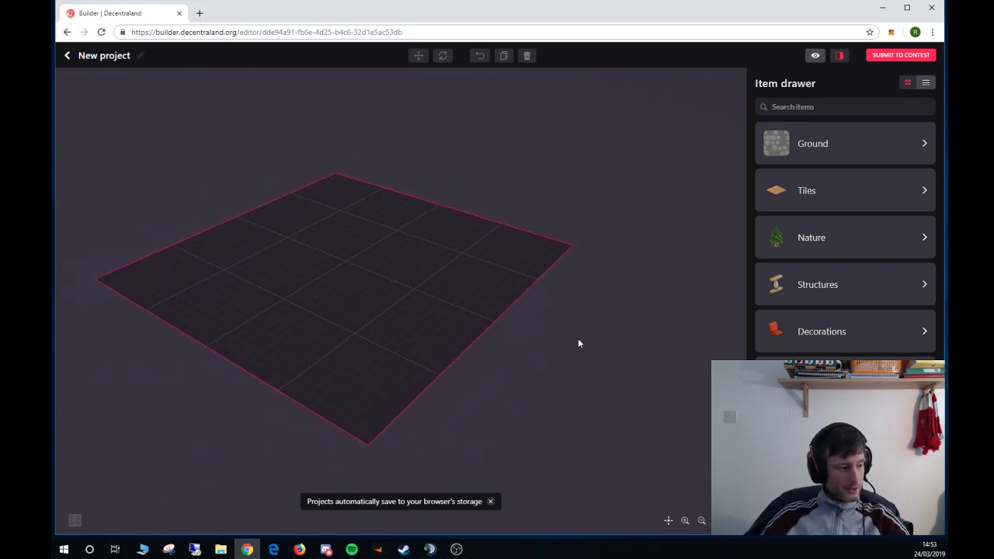
{"action": "left_click_drag", "start_coordinate": [580, 344], "coordinate": [526, 351]}
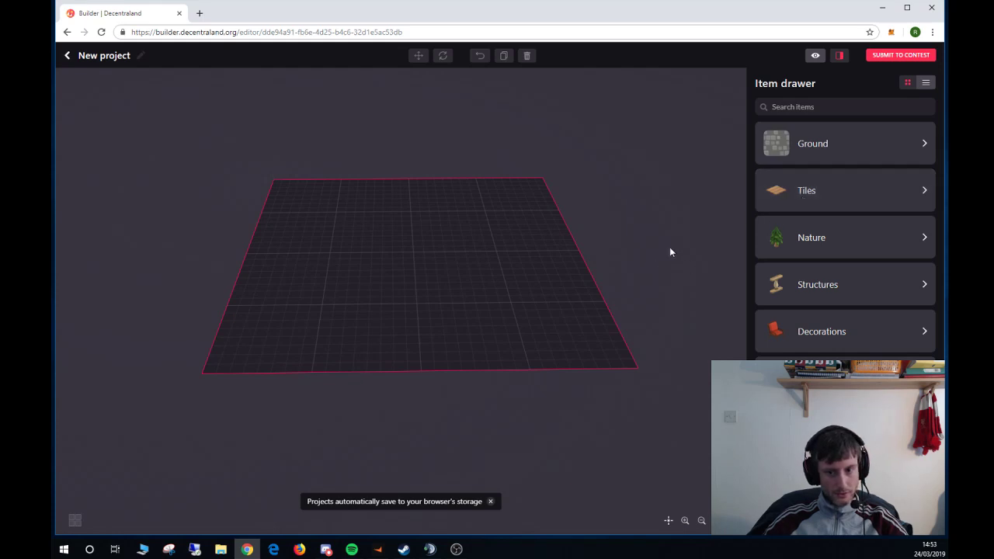
- Add the light-blue tile from the Tiles category to the empty plot, near one edge
{"action": "left_click", "coordinate": [808, 194]}
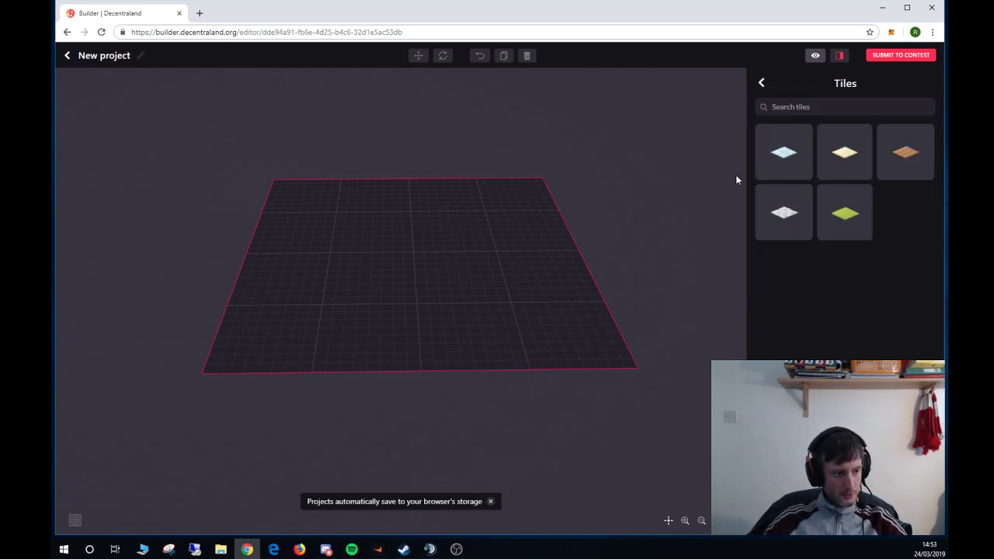
{"action": "left_click", "coordinate": [762, 82]}
{"action": "left_click", "coordinate": [815, 192]}
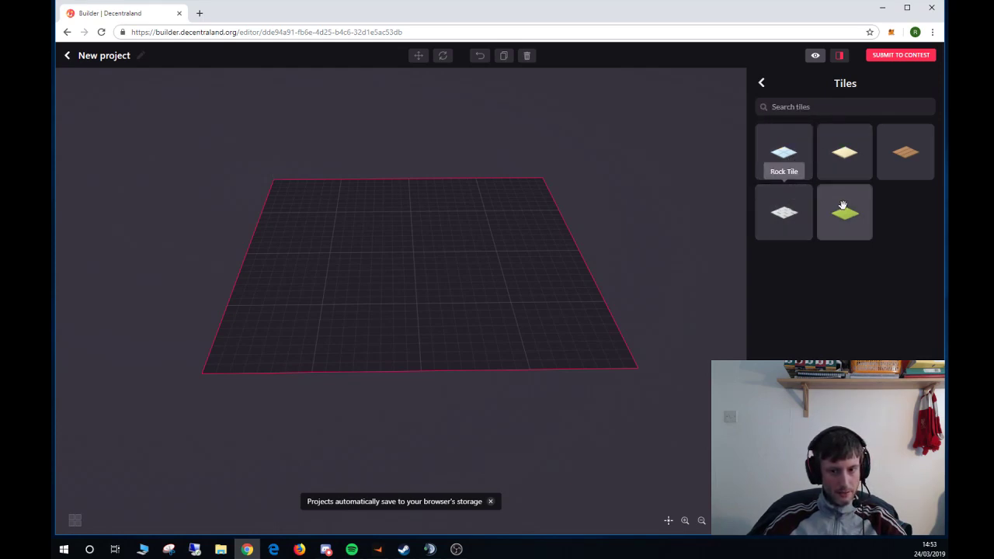
{"action": "left_click_drag", "start_coordinate": [617, 222], "coordinate": [744, 168]}
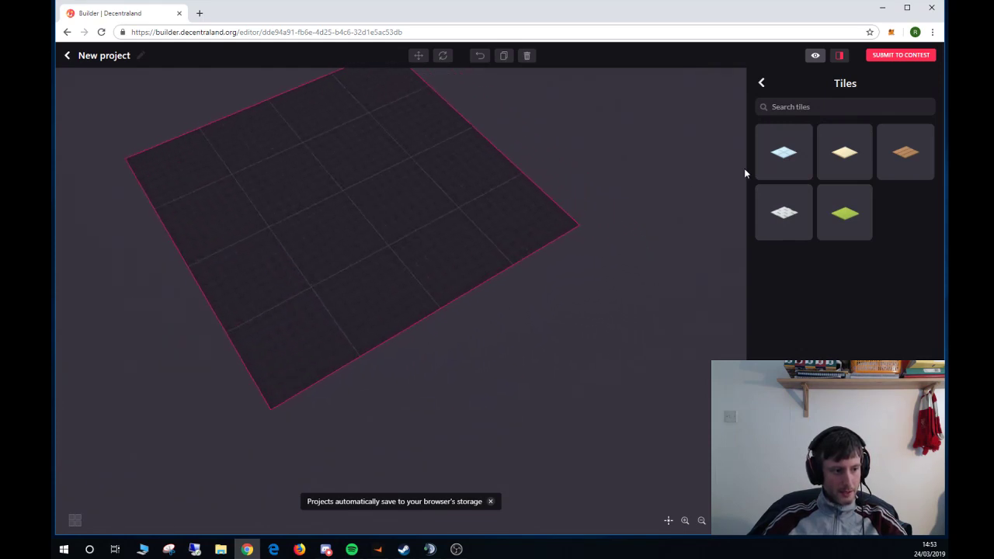
{"action": "left_click", "coordinate": [781, 156]}
{"action": "left_click_drag", "start_coordinate": [610, 207], "coordinate": [655, 206]}
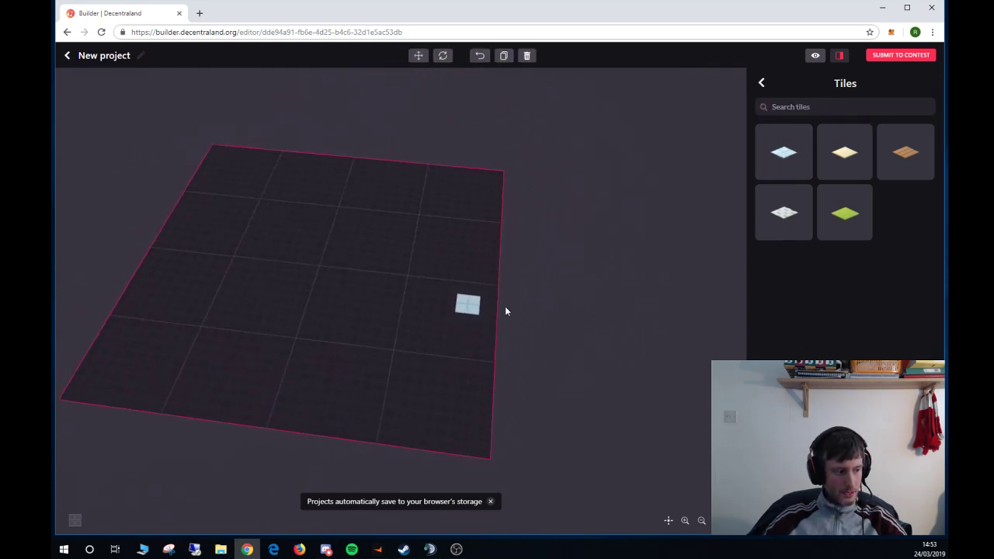
- Add a second light-blue tile near the plot's centre and shift it along the blue axis towards the first tile
{"action": "right_click_drag", "start_coordinate": [505, 306], "coordinate": [525, 274]}
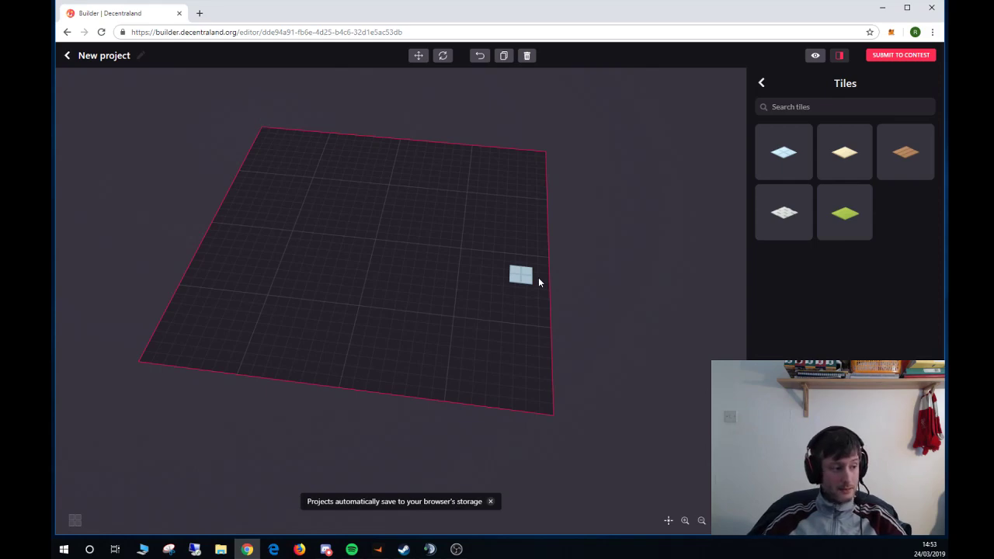
{"action": "left_click_drag", "start_coordinate": [539, 283], "coordinate": [512, 222]}
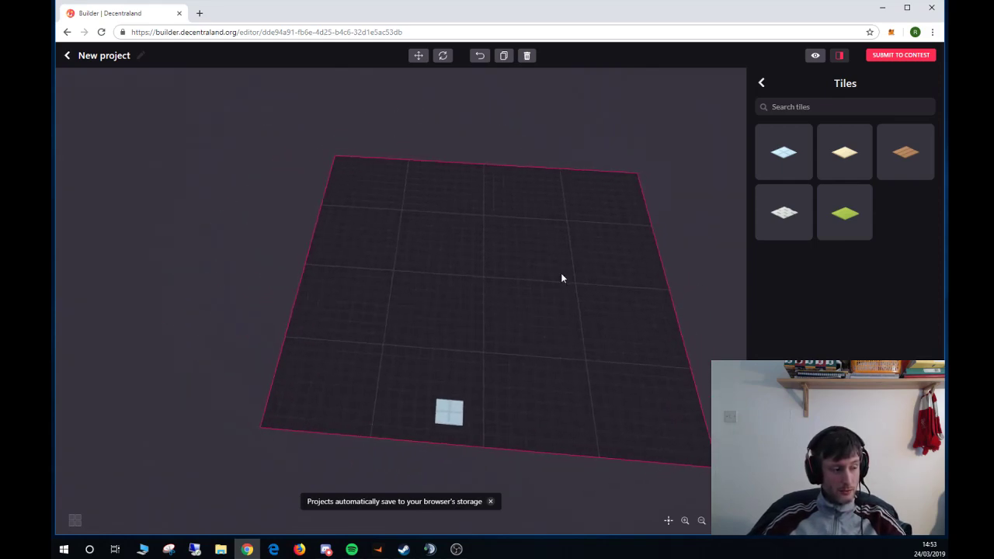
{"action": "left_click_drag", "start_coordinate": [563, 278], "coordinate": [484, 349]}
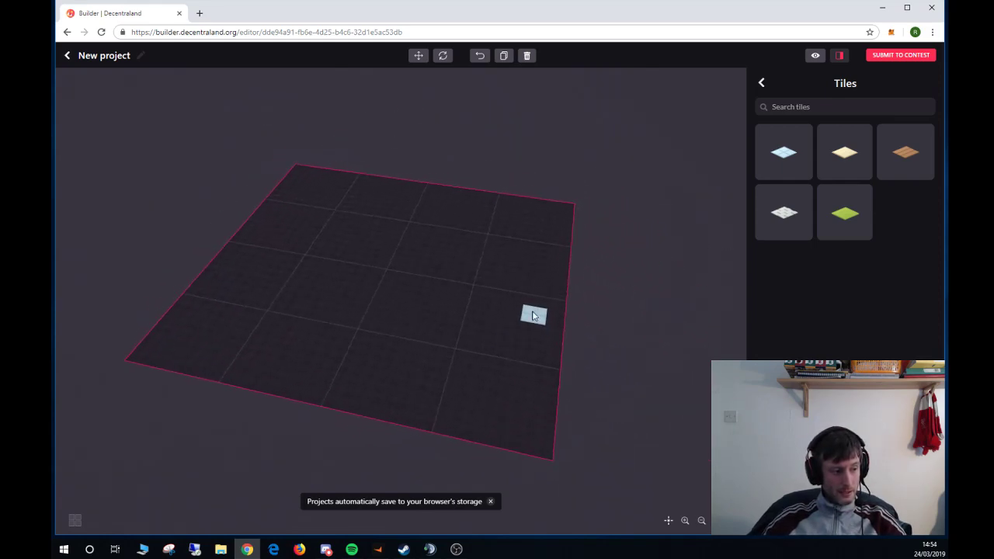
{"action": "left_click", "coordinate": [780, 166]}
{"action": "left_click_drag", "start_coordinate": [404, 313], "coordinate": [449, 321]}
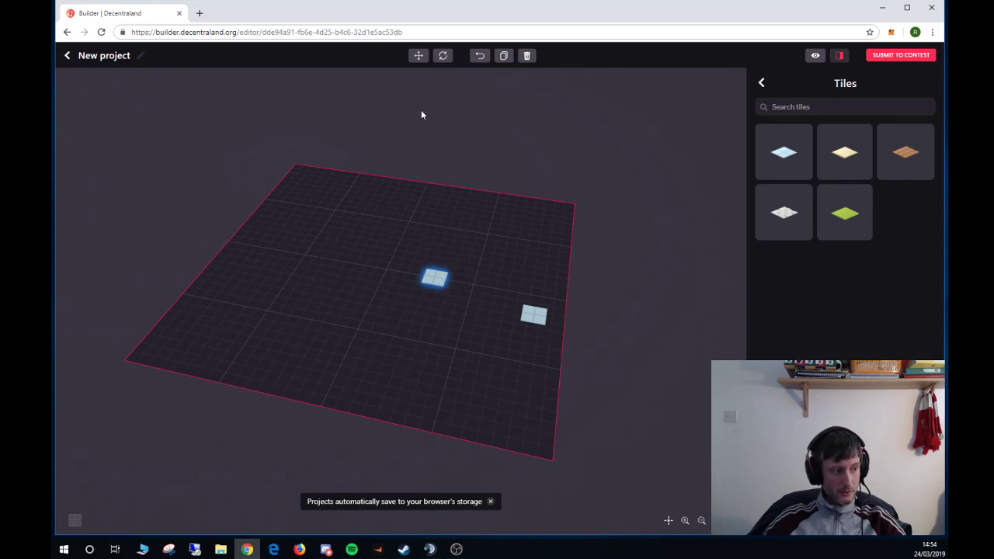
{"action": "left_click", "coordinate": [418, 55]}
{"action": "left_click_drag", "start_coordinate": [476, 282], "coordinate": [522, 287]}
- Move the first tile from the plot's edge onto the position of the second tile
{"action": "left_click", "coordinate": [524, 311]}
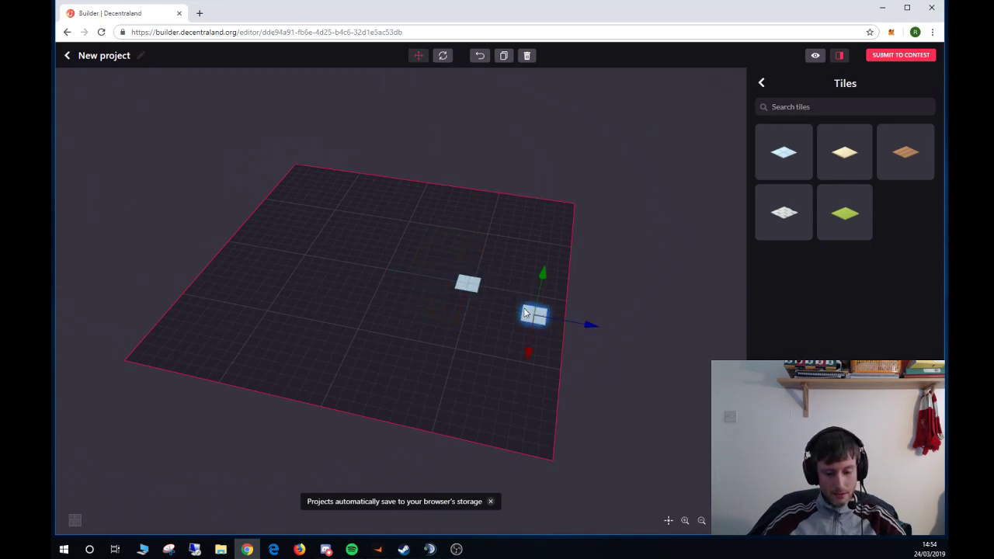
{"action": "left_click", "coordinate": [473, 287]}
{"action": "left_click", "coordinate": [532, 317]}
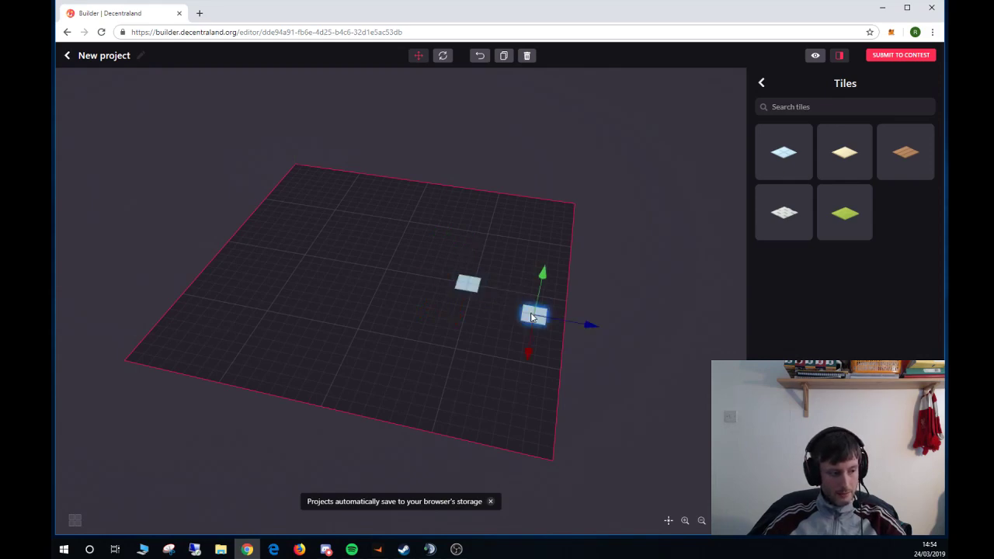
{"action": "left_click_drag", "start_coordinate": [532, 317], "coordinate": [465, 291]}
{"action": "key", "text": "Right"}
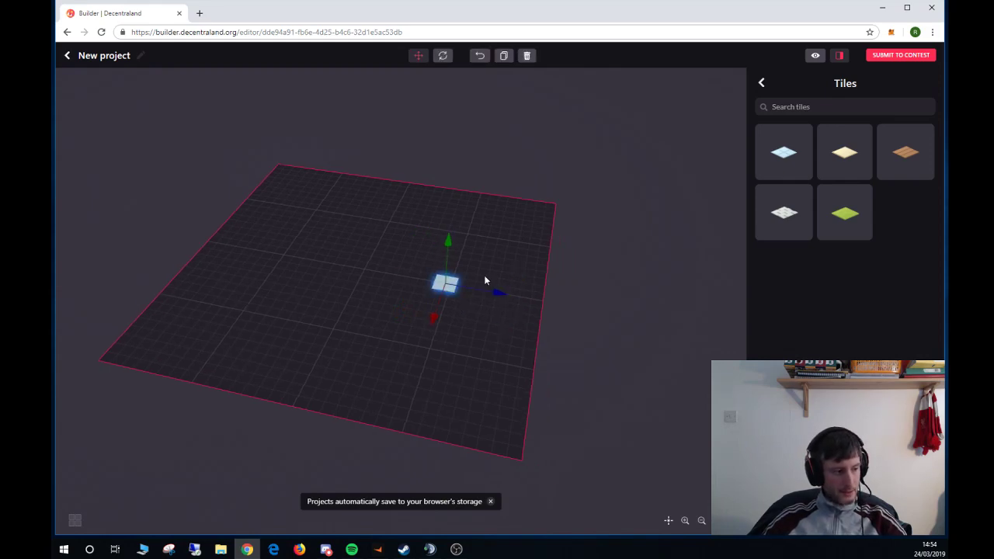
- Slide the selected tile along the blue axis off the other tile, leaving a small gap between them
{"action": "mouse_move", "coordinate": [493, 293]}
{"action": "left_mouse_down"}
{"action": "mouse_move", "coordinate": [471, 292]}
{"action": "mouse_move", "coordinate": [480, 292]}
{"action": "left_mouse_up"}
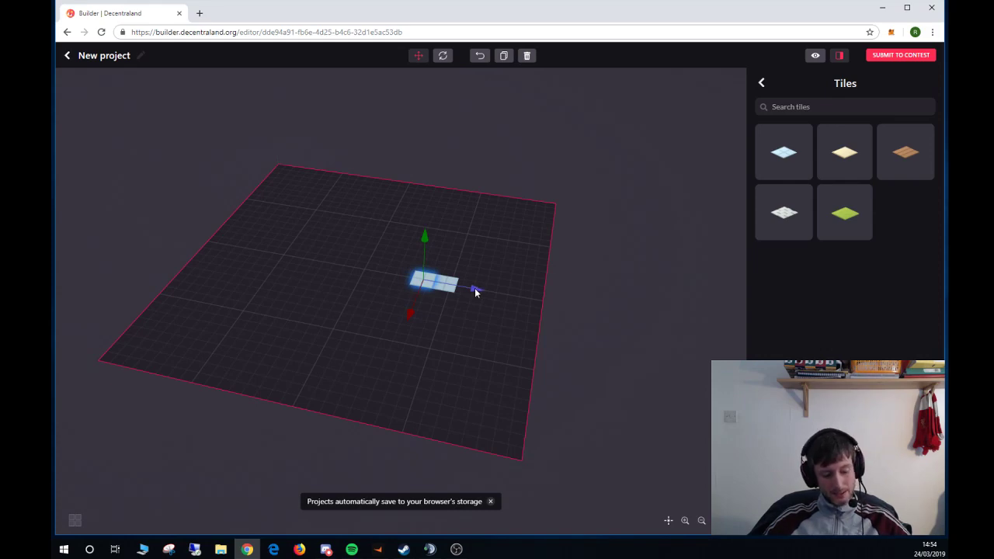
{"action": "left_click_drag", "start_coordinate": [474, 290], "coordinate": [469, 286]}
{"action": "left_click", "coordinate": [471, 139]}
{"action": "left_click", "coordinate": [413, 278]}
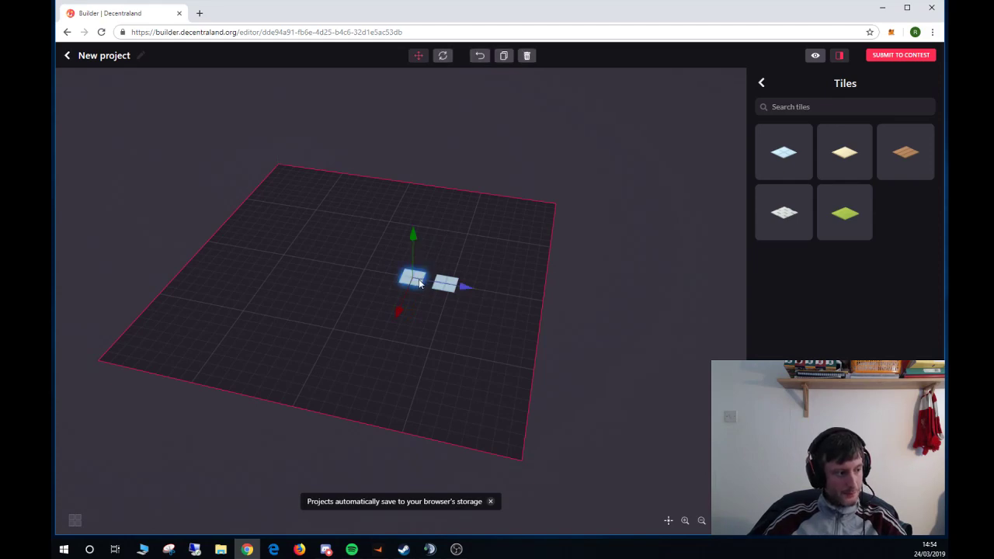
- Rotate the selected tile upside down so its plain underside faces up, and deselect it
{"action": "left_click", "coordinate": [444, 58]}
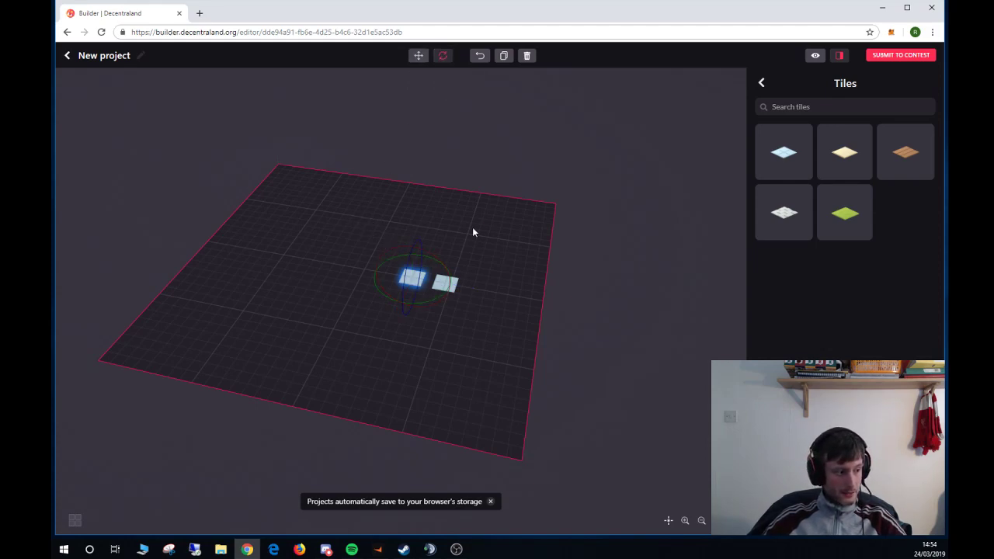
{"action": "left_click_drag", "start_coordinate": [473, 229], "coordinate": [493, 199]}
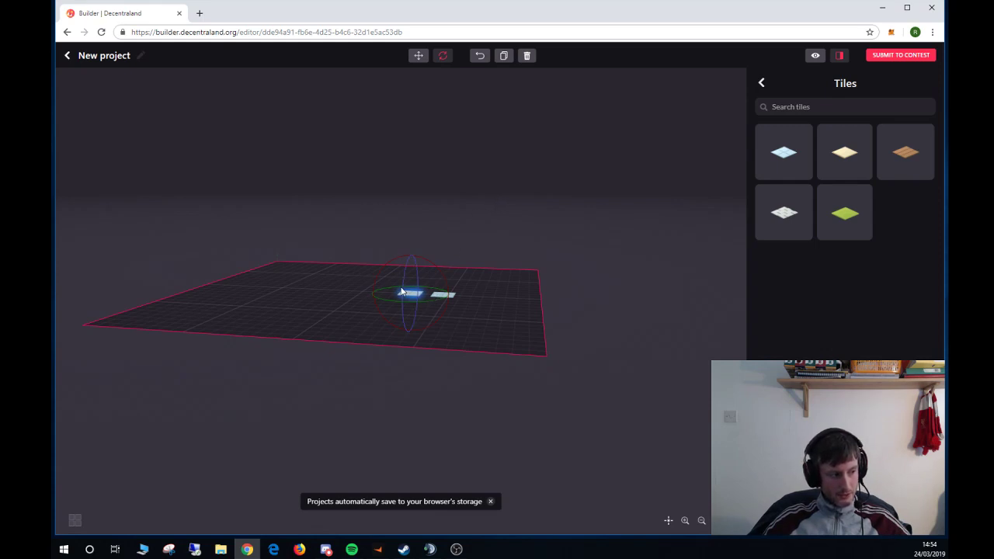
{"action": "left_click_drag", "start_coordinate": [487, 231], "coordinate": [468, 222]}
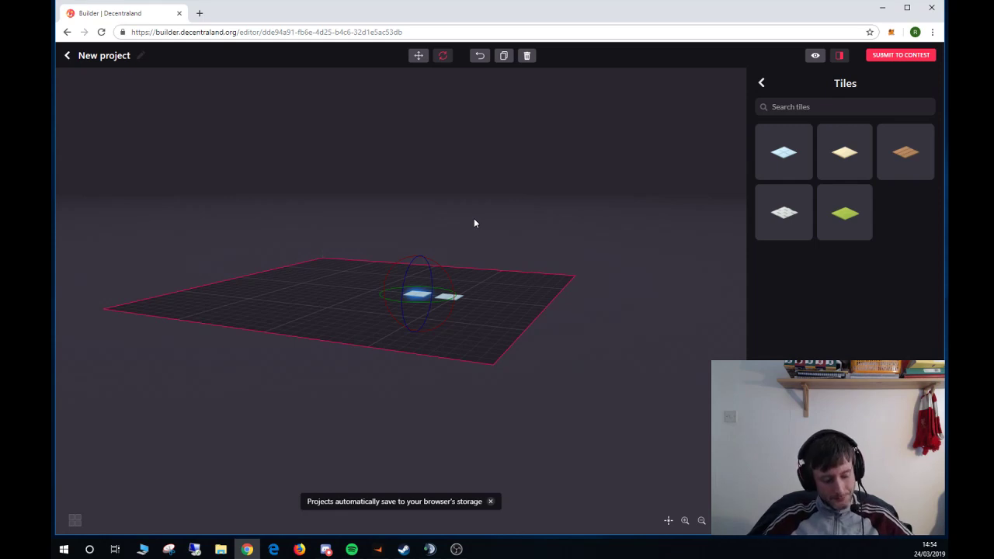
{"action": "mouse_move", "coordinate": [450, 279]}
{"action": "left_mouse_down"}
{"action": "mouse_move", "coordinate": [418, 260]}
{"action": "mouse_move", "coordinate": [391, 268]}
{"action": "mouse_move", "coordinate": [384, 298]}
{"action": "mouse_move", "coordinate": [393, 313]}
{"action": "mouse_move", "coordinate": [452, 280]}
{"action": "mouse_move", "coordinate": [413, 265]}
{"action": "mouse_move", "coordinate": [398, 269]}
{"action": "mouse_move", "coordinate": [392, 293]}
{"action": "mouse_move", "coordinate": [401, 311]}
{"action": "mouse_move", "coordinate": [423, 323]}
{"action": "mouse_move", "coordinate": [448, 299]}
{"action": "mouse_move", "coordinate": [444, 285]}
{"action": "mouse_move", "coordinate": [459, 286]}
{"action": "mouse_move", "coordinate": [455, 297]}
{"action": "left_mouse_up"}
{"action": "left_click", "coordinate": [458, 277]}
- Delete the light-blue tile with the cross pattern, keeping the plain flipped one
{"action": "left_click", "coordinate": [685, 522]}
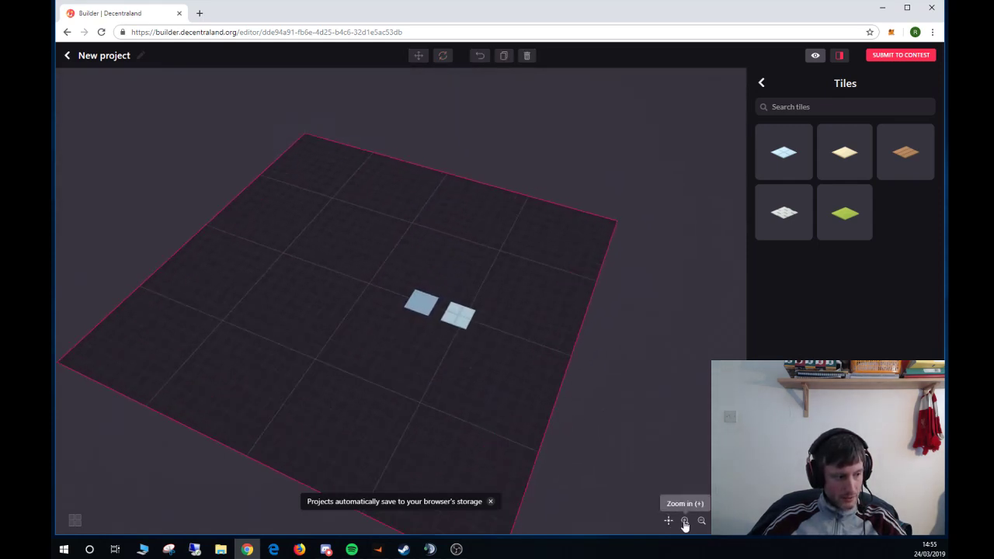
{"action": "left_click", "coordinate": [686, 522]}
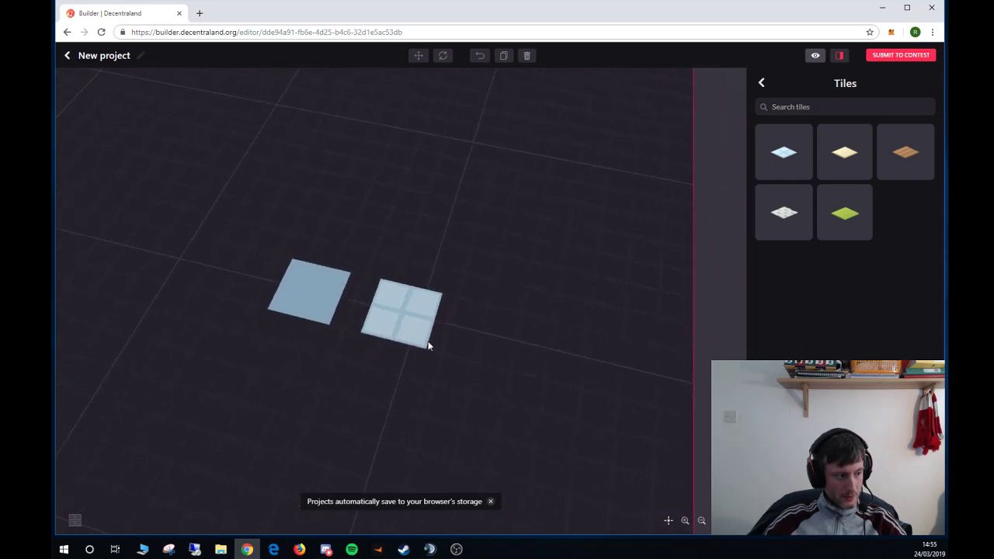
{"action": "left_click", "coordinate": [398, 319]}
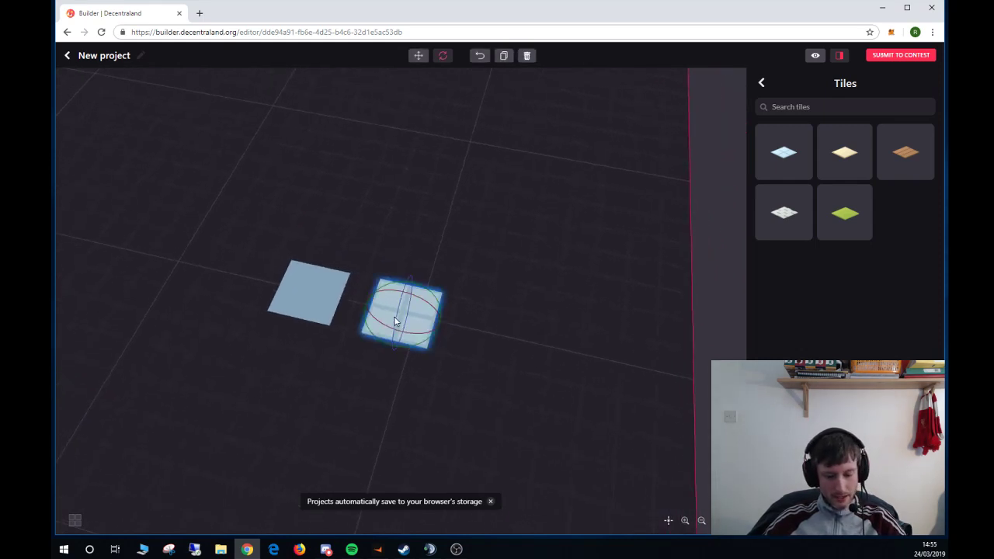
{"action": "key", "text": "Delete"}
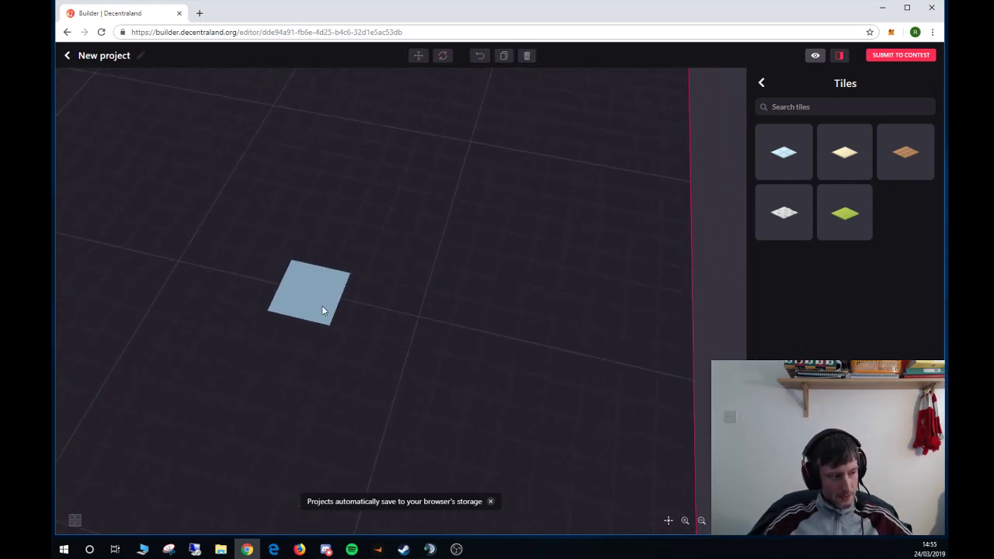
- Duplicate the plain flipped tile along the blue axis to form a continuous straight strip
{"action": "left_click_drag", "start_coordinate": [466, 321], "coordinate": [615, 443]}
{"action": "left_click", "coordinate": [701, 520]}
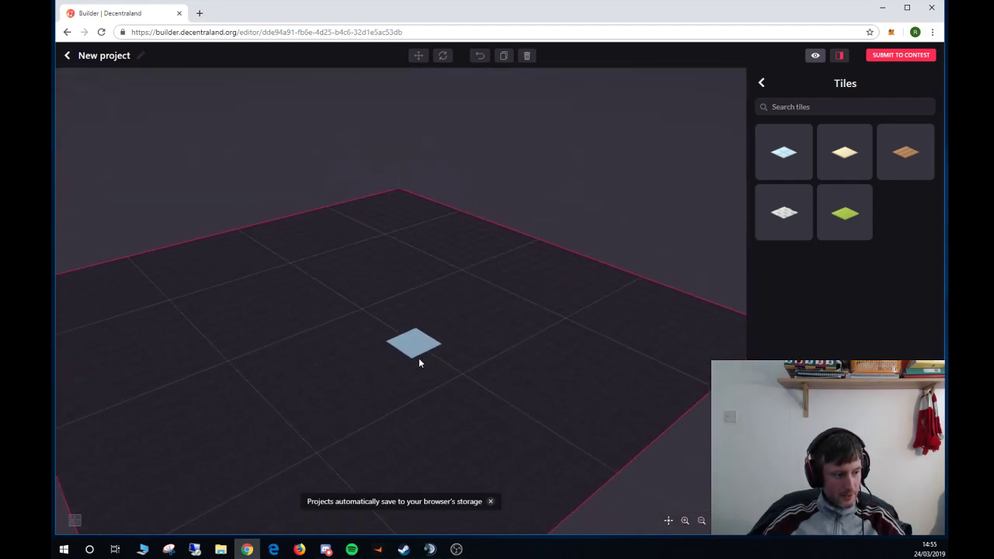
{"action": "left_click", "coordinate": [419, 357]}
{"action": "left_click", "coordinate": [419, 56]}
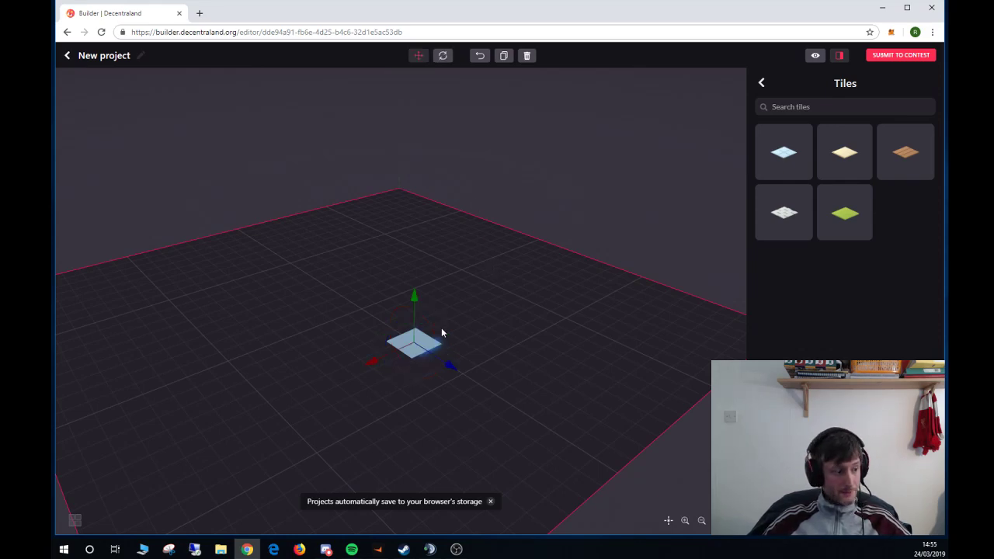
{"action": "left_click_drag", "start_coordinate": [448, 365], "coordinate": [376, 320]}
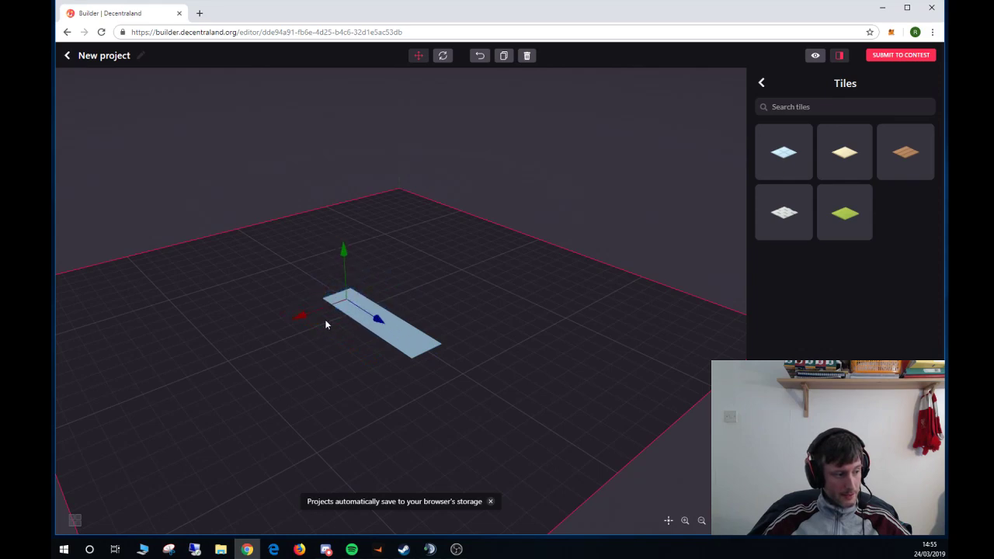
- Duplicate the plain tiles along the red axis to widen the strip into a solid rectangle, and deselect
{"action": "left_click_drag", "start_coordinate": [303, 321], "coordinate": [268, 331]}
{"action": "left_click_drag", "start_coordinate": [348, 335], "coordinate": [456, 355]}
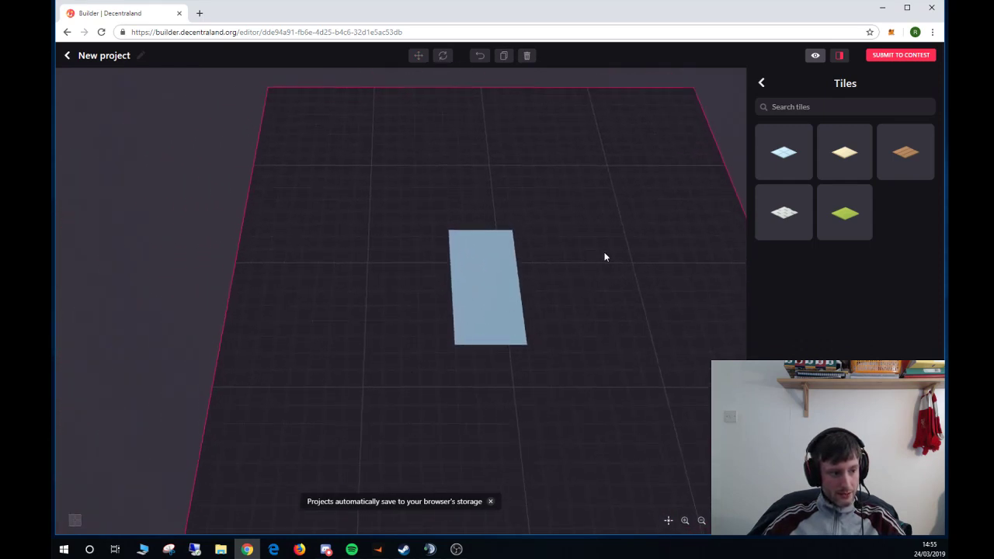
- Add a flat grey rock from the Nature items to the scene beside the blue rectangle
{"action": "left_click", "coordinate": [762, 85]}
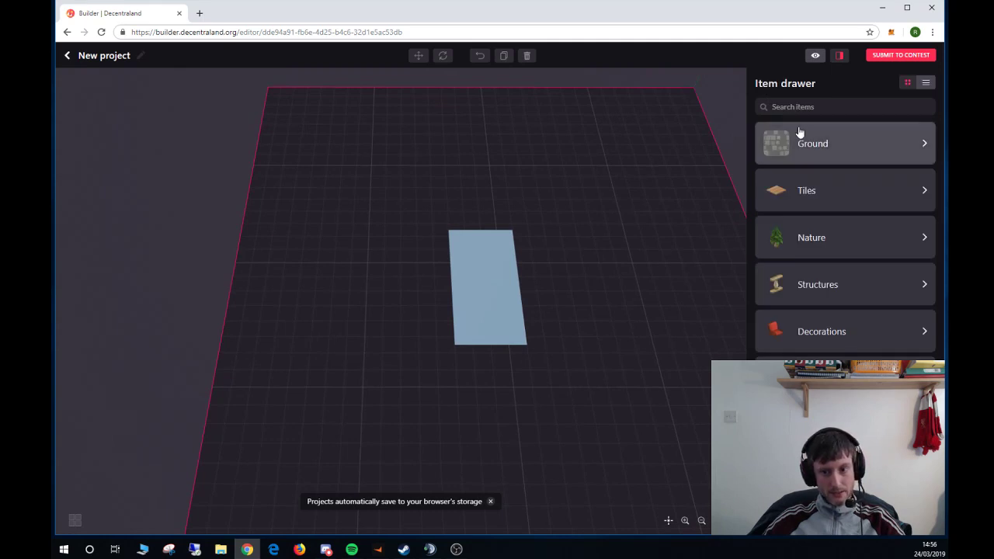
{"action": "left_click", "coordinate": [794, 238]}
{"action": "scroll", "coordinate": [811, 252], "scroll_direction": "down", "scroll_amount": 5}
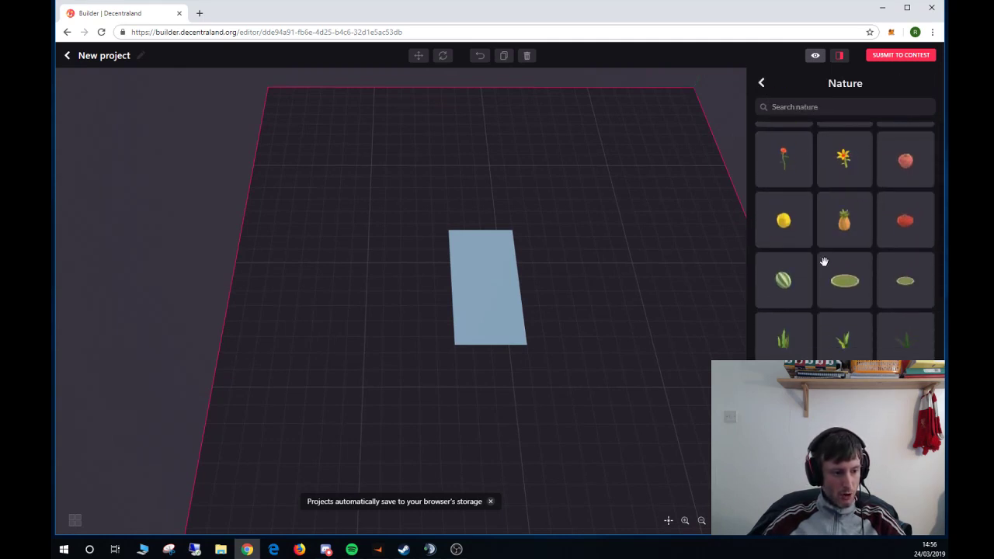
{"action": "scroll", "coordinate": [822, 267], "scroll_direction": "down", "scroll_amount": 3}
{"action": "scroll", "coordinate": [833, 277], "scroll_direction": "down", "scroll_amount": 3}
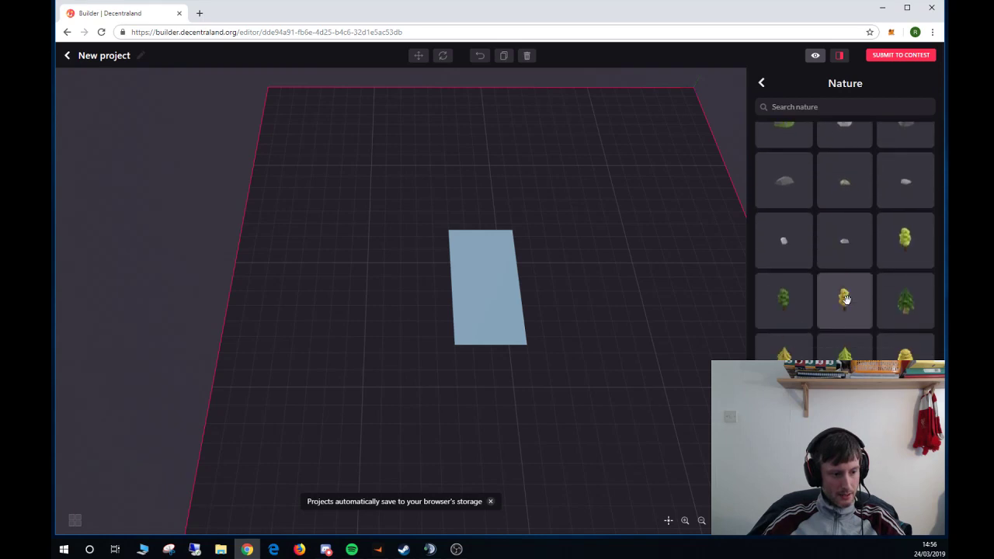
{"action": "scroll", "coordinate": [842, 296], "scroll_direction": "up", "scroll_amount": 4}
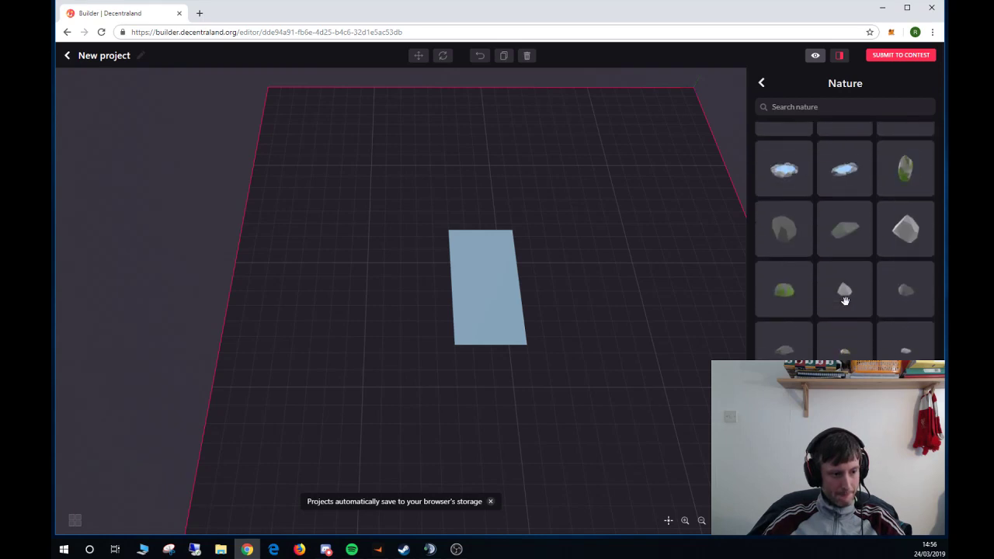
{"action": "left_click", "coordinate": [842, 238]}
{"action": "left_click_drag", "start_coordinate": [557, 287], "coordinate": [447, 299]}
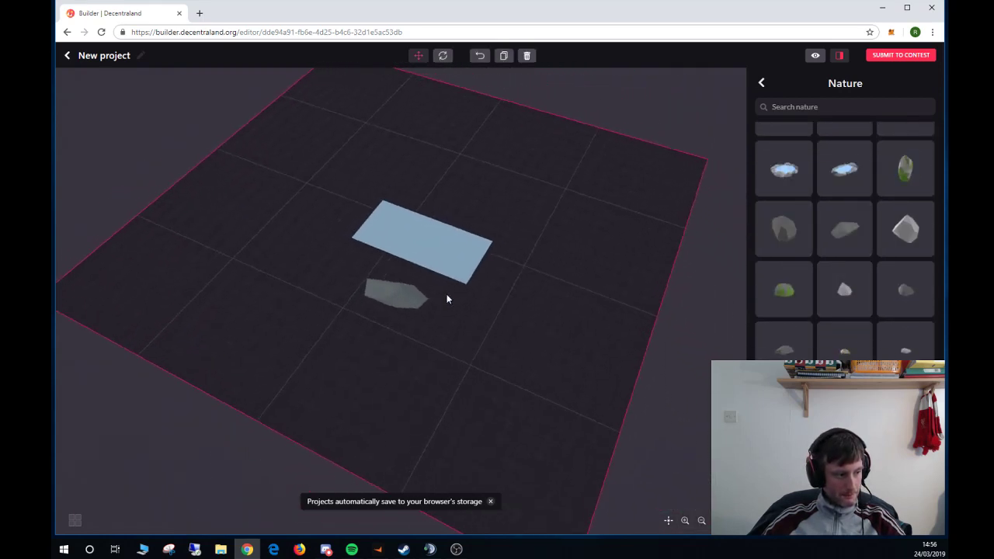
- Move the flat rock against the near long edge of the blue rectangle and duplicate it along that edge
{"action": "left_click", "coordinate": [415, 297]}
{"action": "left_click_drag", "start_coordinate": [377, 334], "coordinate": [419, 304]}
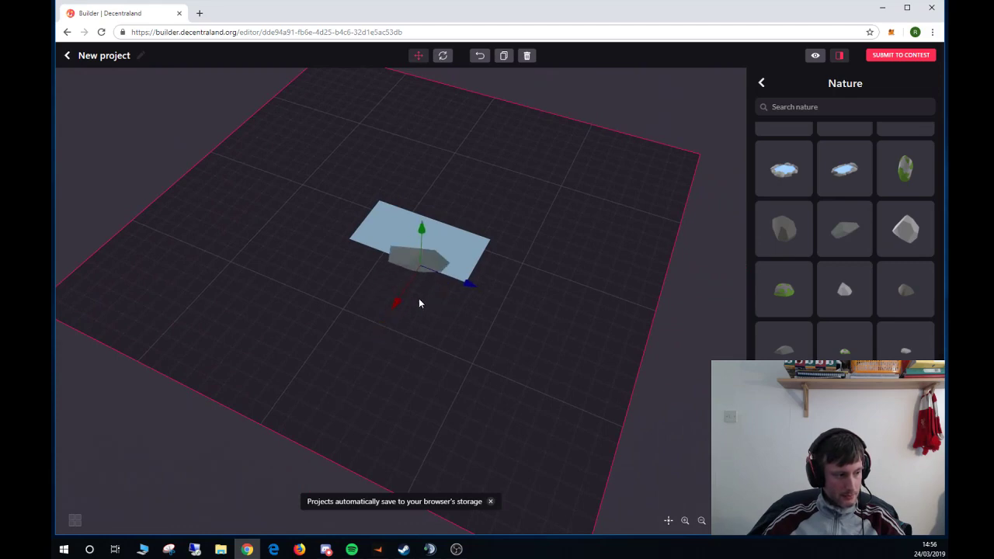
{"action": "left_click_drag", "start_coordinate": [480, 289], "coordinate": [394, 236]}
{"action": "key", "text": "d"}
- Place a rock copy on the opposite long edge, duplicate it along the blue axis into a matching second row, and deselect
{"action": "left_click_drag", "start_coordinate": [337, 281], "coordinate": [371, 242]}
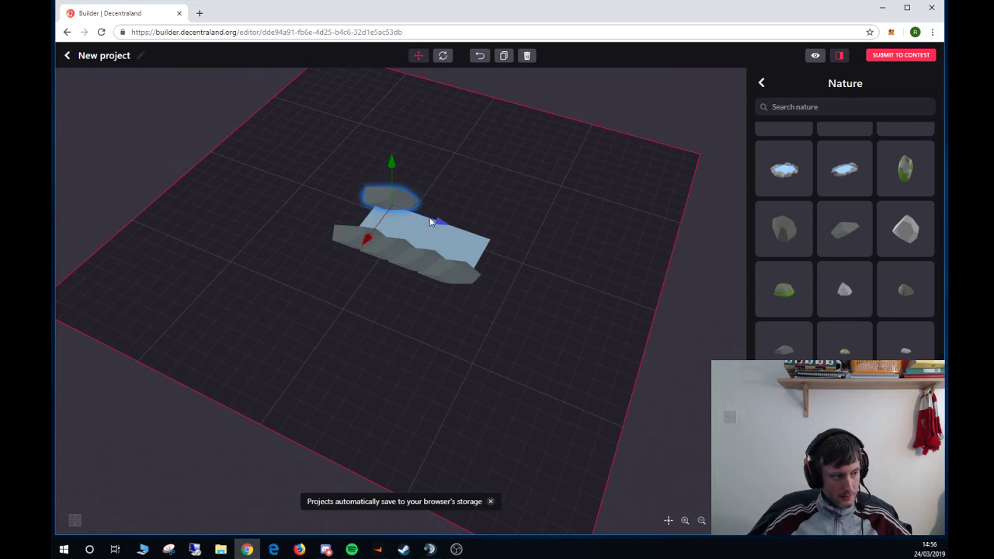
{"action": "left_click_drag", "start_coordinate": [429, 217], "coordinate": [598, 246]}
{"action": "left_click", "coordinate": [544, 234]}
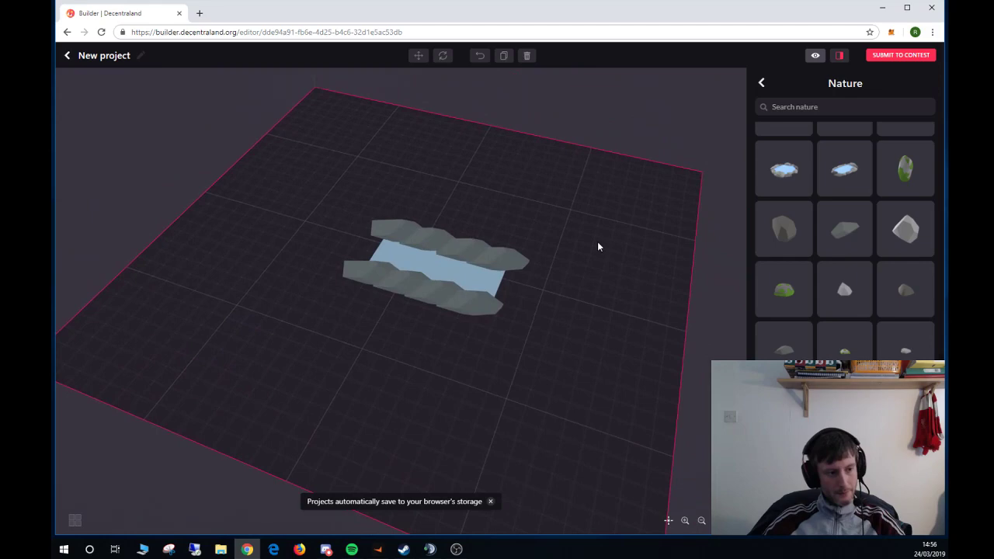
- Add a Round Rug from the Decorations items and slide it along the blue axis clear of the rocks
{"action": "left_click", "coordinate": [763, 84]}
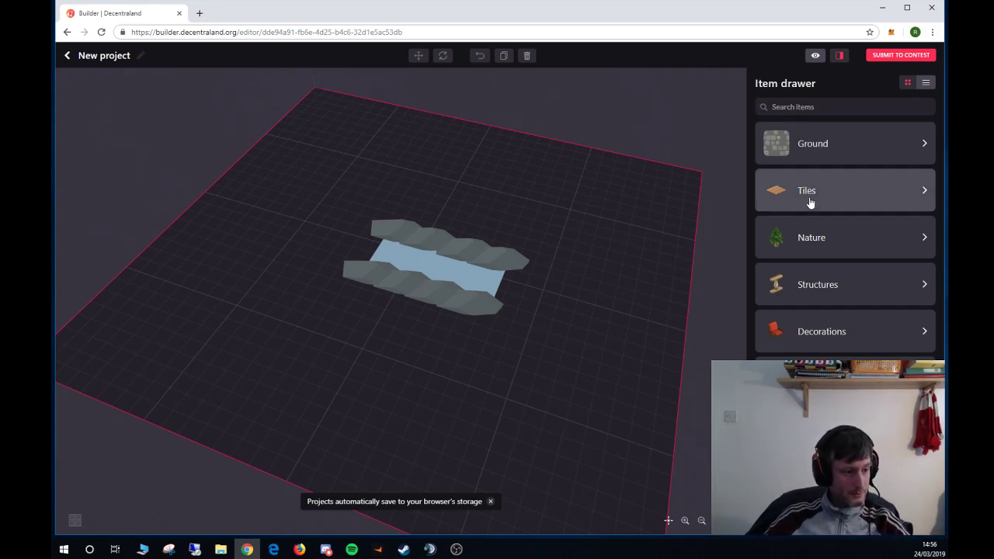
{"action": "right_click_drag", "start_coordinate": [722, 203], "coordinate": [626, 209]}
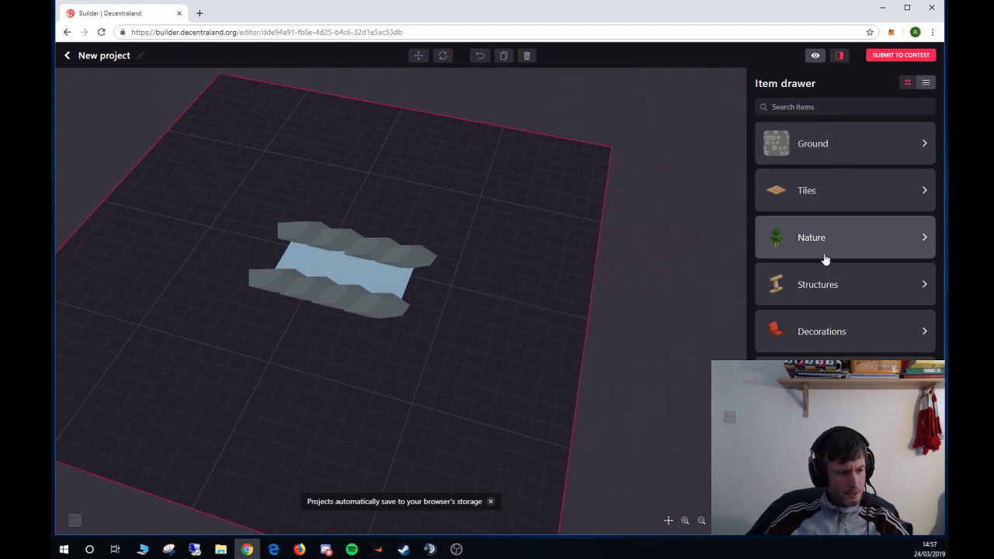
{"action": "left_click", "coordinate": [832, 334]}
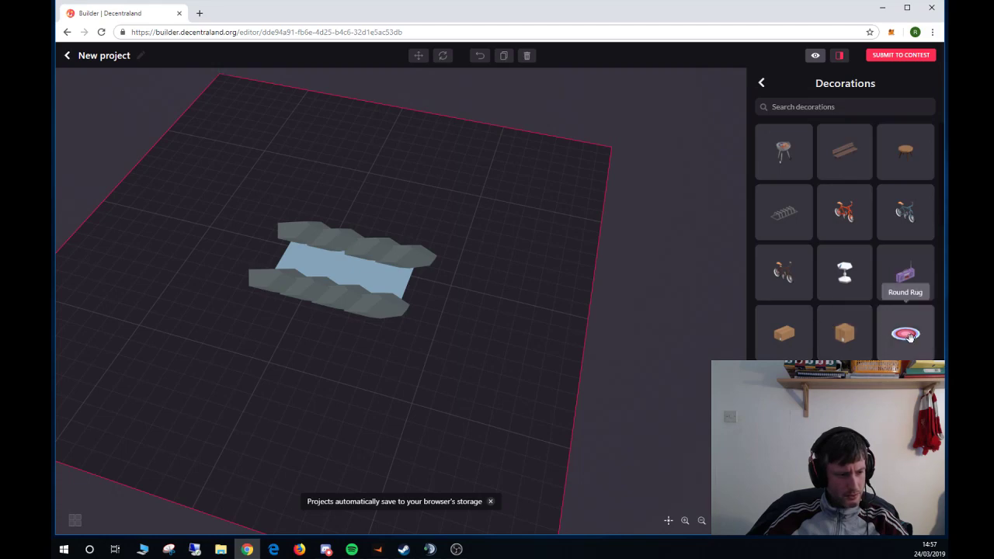
{"action": "left_click", "coordinate": [762, 83]}
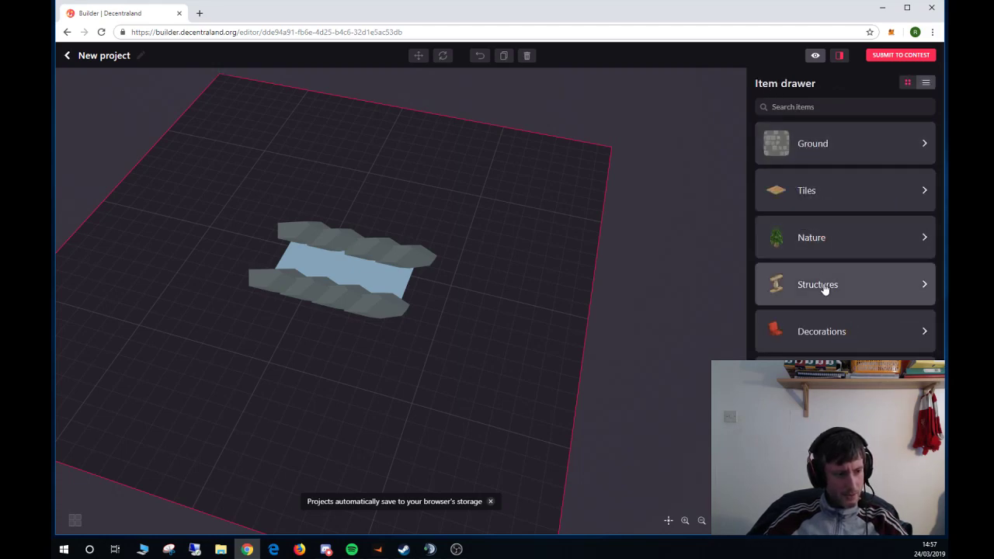
{"action": "left_click", "coordinate": [826, 317]}
{"action": "left_click", "coordinate": [906, 332]}
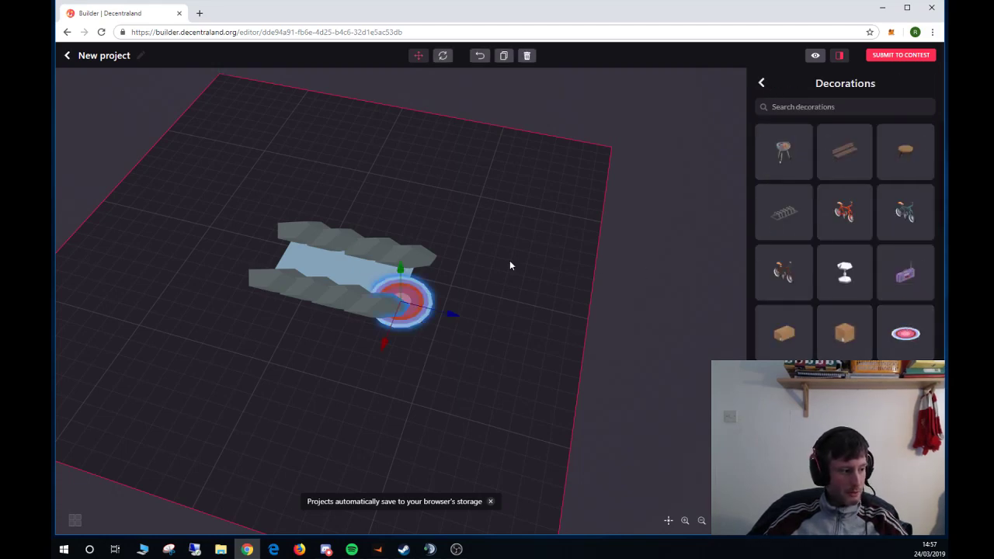
{"action": "left_click_drag", "start_coordinate": [448, 315], "coordinate": [518, 262]}
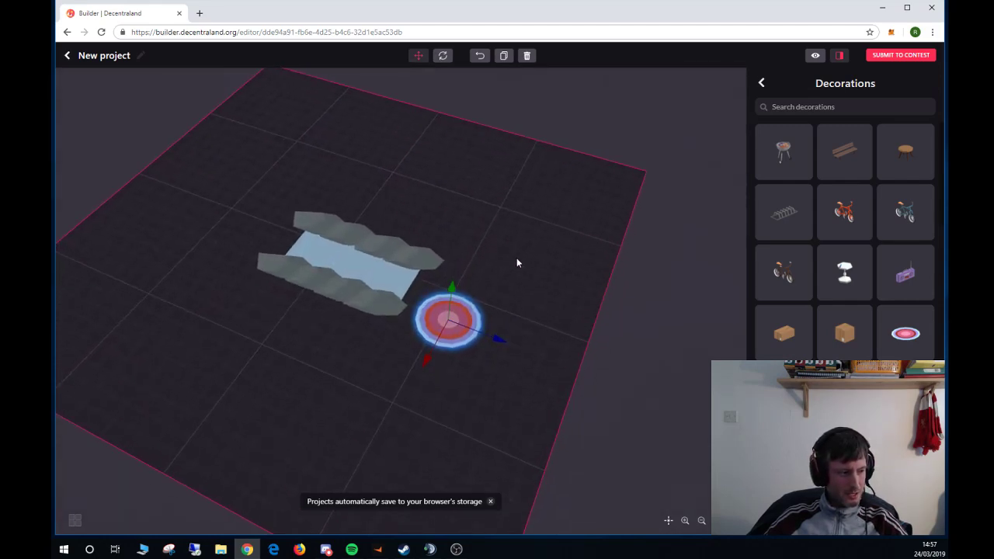
- Rotate the Round Rug upside down so its plain light-blue underside faces up
{"action": "left_click", "coordinate": [442, 56]}
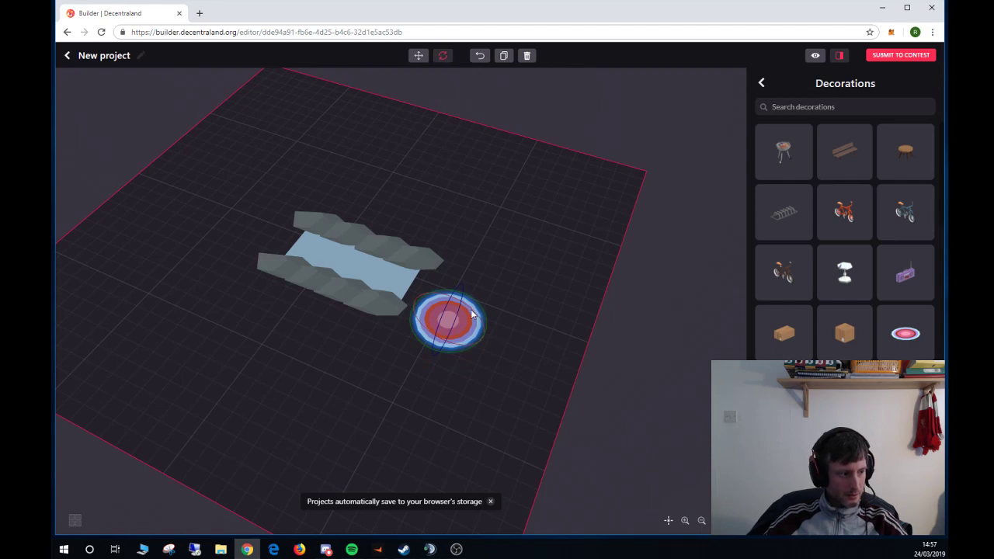
{"action": "left_click_drag", "start_coordinate": [495, 268], "coordinate": [468, 240]}
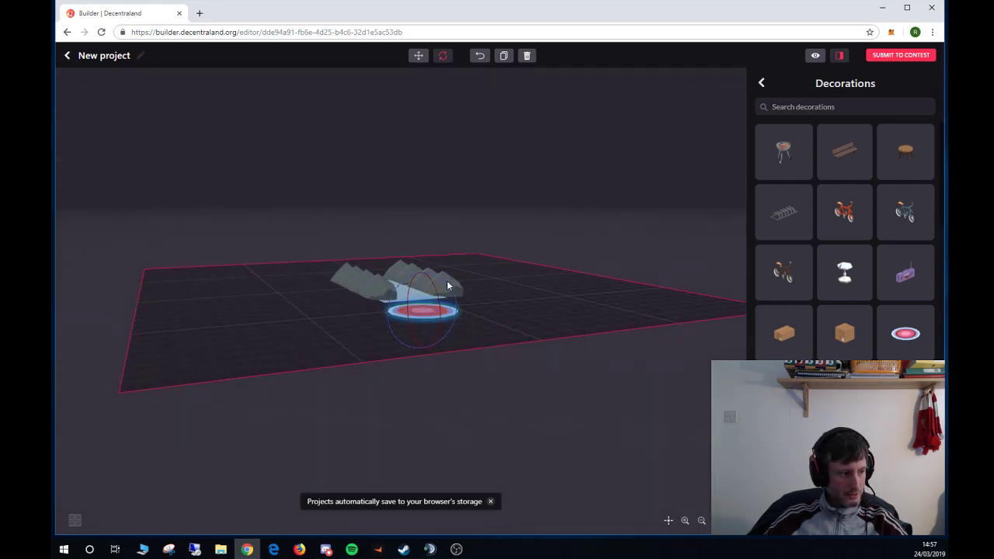
{"action": "left_click_drag", "start_coordinate": [439, 282], "coordinate": [412, 345]}
{"action": "left_click_drag", "start_coordinate": [543, 287], "coordinate": [528, 344]}
- Move the flipped rug along the red and blue axes onto the end of the blue rectangle between the rock rows
{"action": "left_click", "coordinate": [418, 55]}
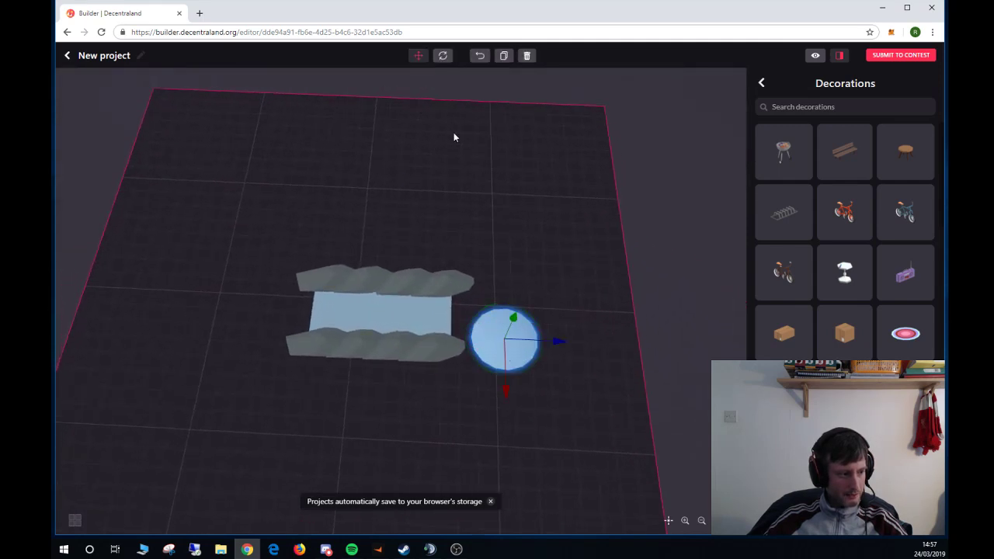
{"action": "left_click_drag", "start_coordinate": [506, 390], "coordinate": [513, 368]}
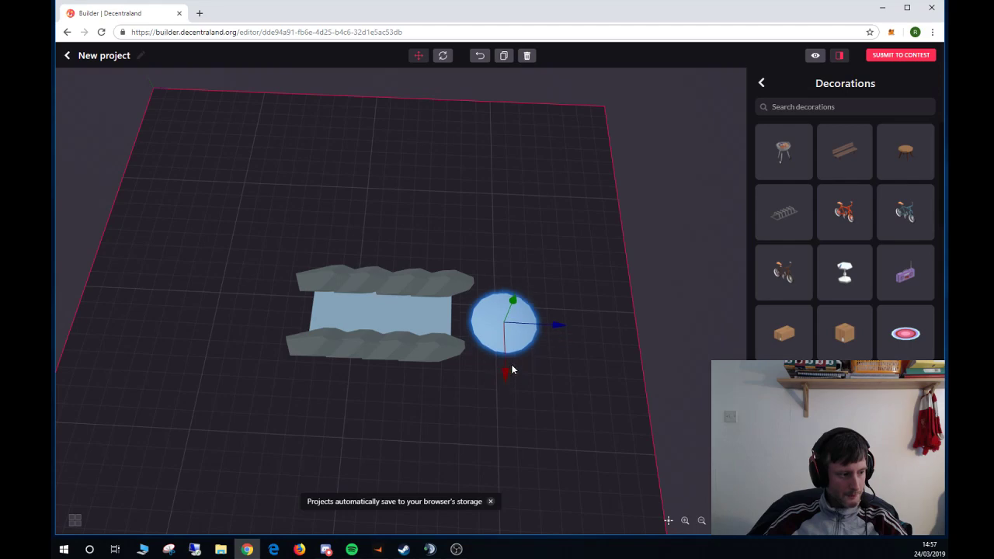
{"action": "left_click_drag", "start_coordinate": [539, 336], "coordinate": [474, 332]}
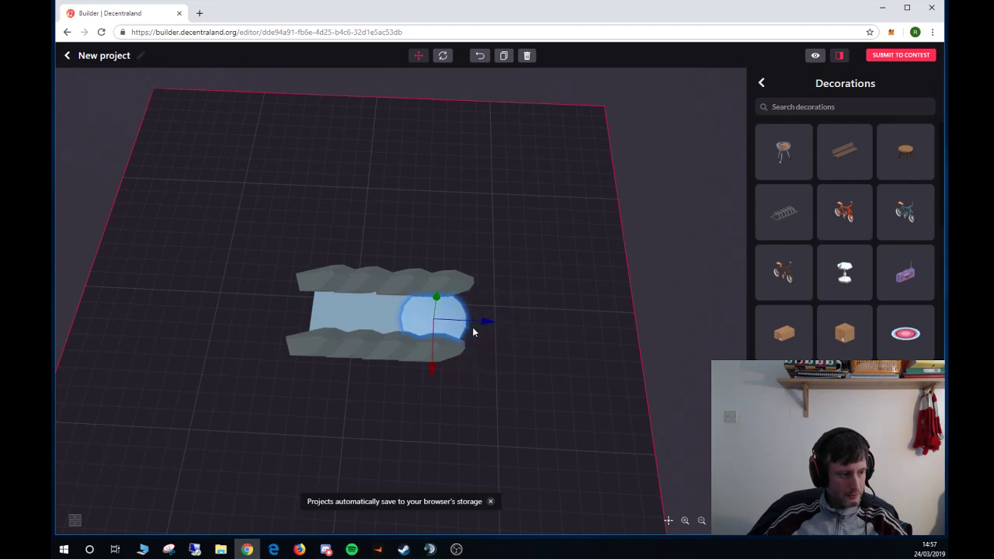
{"action": "left_click", "coordinate": [535, 325]}
{"action": "left_click", "coordinate": [466, 327]}
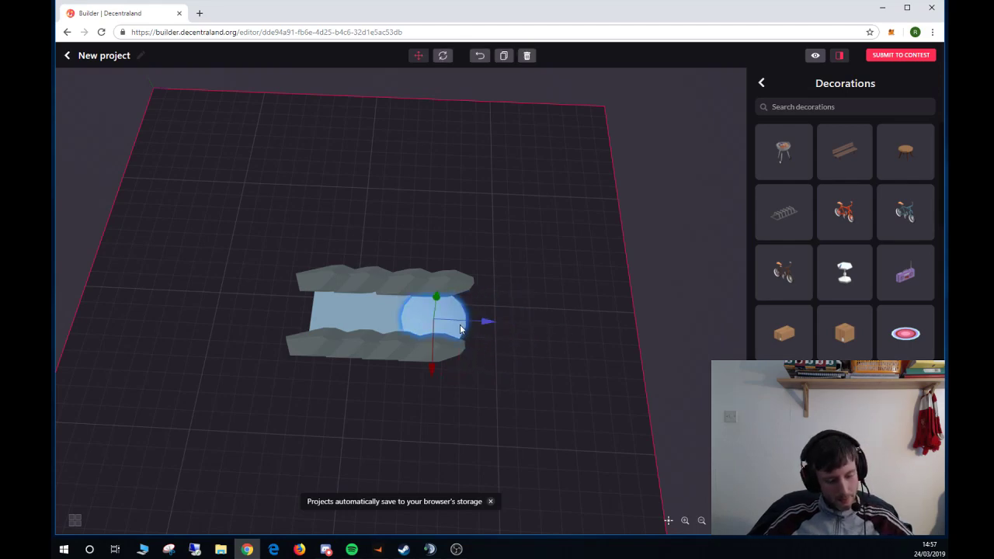
- Duplicate the flipped rug along the blue axis so overlapping copies cover the channel between the rock rows, and deselect
{"action": "left_click_drag", "start_coordinate": [486, 325], "coordinate": [386, 320]}
{"action": "mouse_move", "coordinate": [526, 303]}
{"action": "left_mouse_down"}
{"action": "mouse_move", "coordinate": [477, 277]}
{"action": "mouse_move", "coordinate": [435, 272]}
{"action": "mouse_move", "coordinate": [402, 290]}
{"action": "mouse_move", "coordinate": [431, 313]}
{"action": "mouse_move", "coordinate": [516, 304]}
{"action": "mouse_move", "coordinate": [541, 282]}
{"action": "mouse_move", "coordinate": [577, 293]}
{"action": "mouse_move", "coordinate": [583, 309]}
{"action": "mouse_move", "coordinate": [515, 311]}
{"action": "mouse_move", "coordinate": [451, 288]}
{"action": "mouse_move", "coordinate": [457, 273]}
{"action": "mouse_move", "coordinate": [506, 290]}
{"action": "mouse_move", "coordinate": [512, 306]}
{"action": "left_mouse_up"}
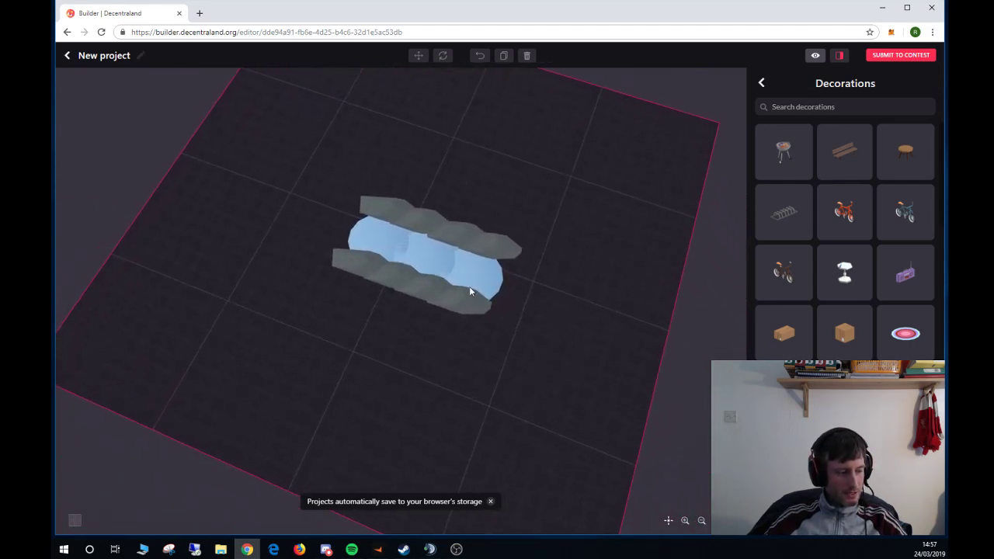
{"action": "left_click_drag", "start_coordinate": [450, 283], "coordinate": [547, 254]}
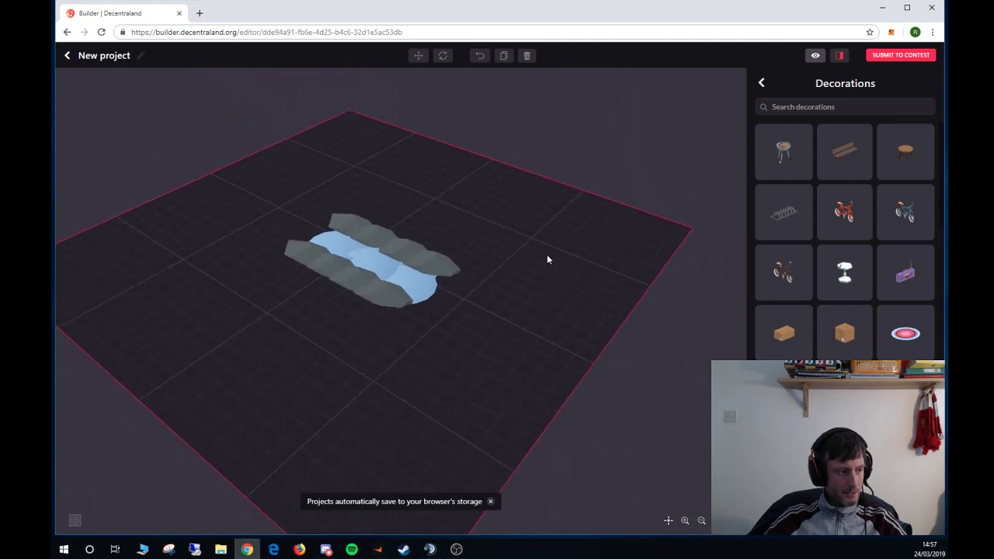
{"action": "left_click", "coordinate": [429, 288]}
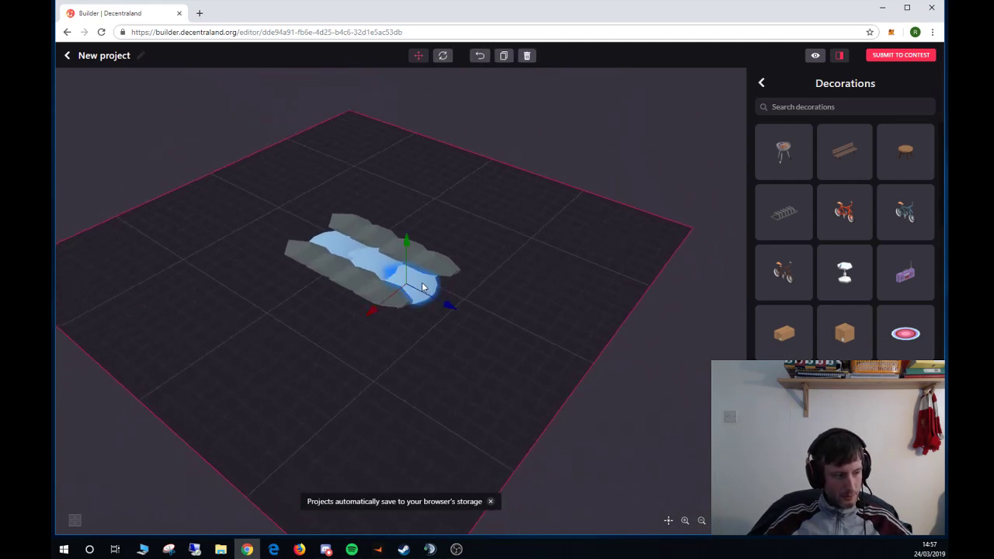
{"action": "left_click_drag", "start_coordinate": [448, 306], "coordinate": [426, 297]}
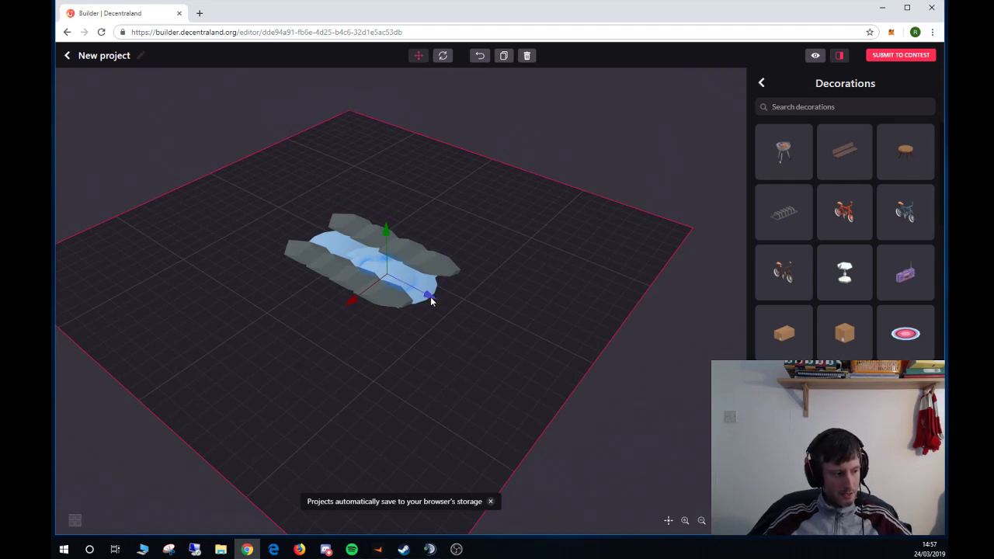
{"action": "left_click", "coordinate": [518, 271]}
{"action": "mouse_move", "coordinate": [518, 270]}
{"action": "left_mouse_down"}
{"action": "mouse_move", "coordinate": [468, 277]}
{"action": "mouse_move", "coordinate": [495, 293]}
{"action": "mouse_move", "coordinate": [533, 258]}
{"action": "mouse_move", "coordinate": [603, 285]}
{"action": "mouse_move", "coordinate": [534, 293]}
{"action": "mouse_move", "coordinate": [415, 280]}
{"action": "mouse_move", "coordinate": [501, 277]}
{"action": "mouse_move", "coordinate": [550, 254]}
{"action": "mouse_move", "coordinate": [533, 274]}
{"action": "mouse_move", "coordinate": [459, 269]}
{"action": "mouse_move", "coordinate": [515, 269]}
{"action": "left_mouse_up"}
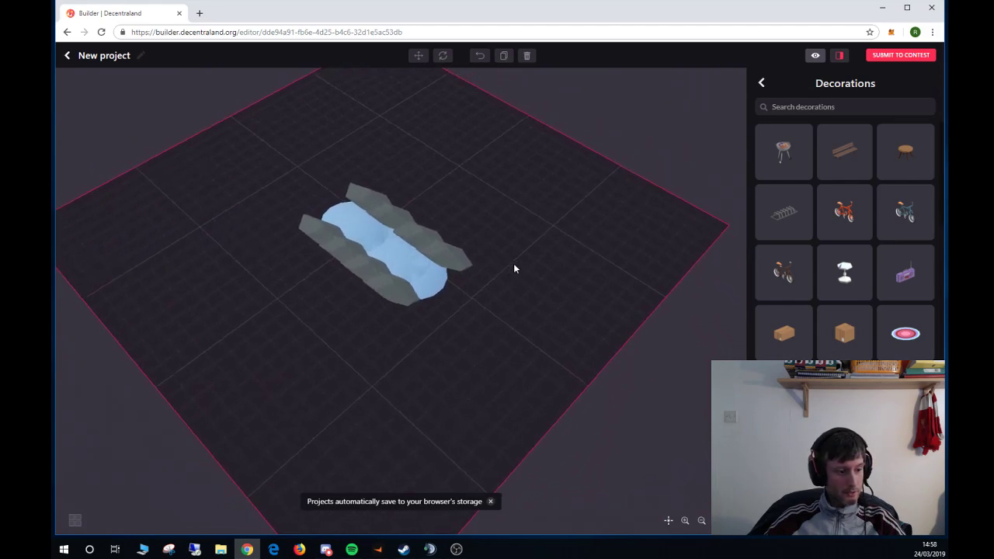
- Look through the Decorations items and examine the rock-lined stream and the whole plot from further out
{"action": "scroll", "coordinate": [795, 269], "scroll_direction": "down", "scroll_amount": 5}
{"action": "scroll", "coordinate": [796, 276], "scroll_direction": "down", "scroll_amount": 3}
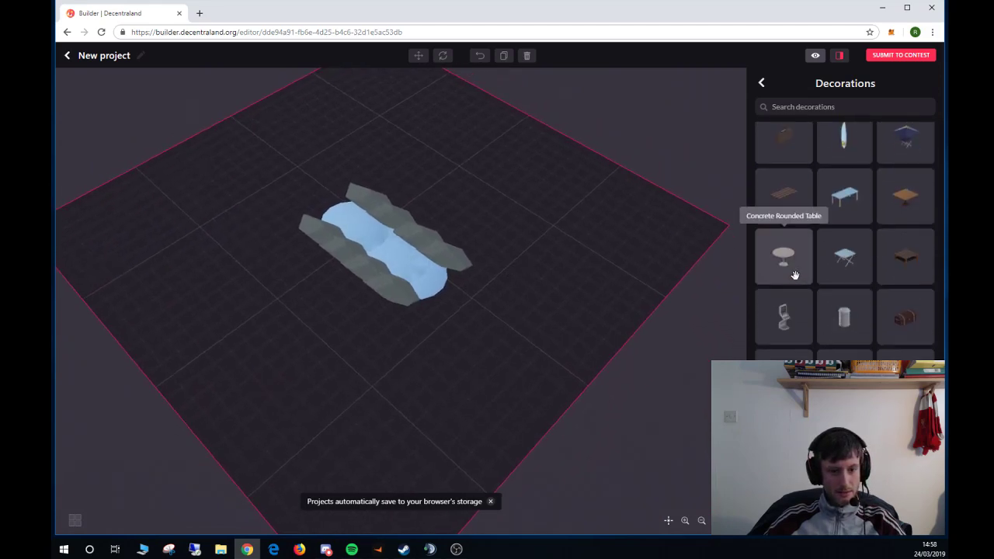
{"action": "scroll", "coordinate": [796, 272], "scroll_direction": "down", "scroll_amount": 8}
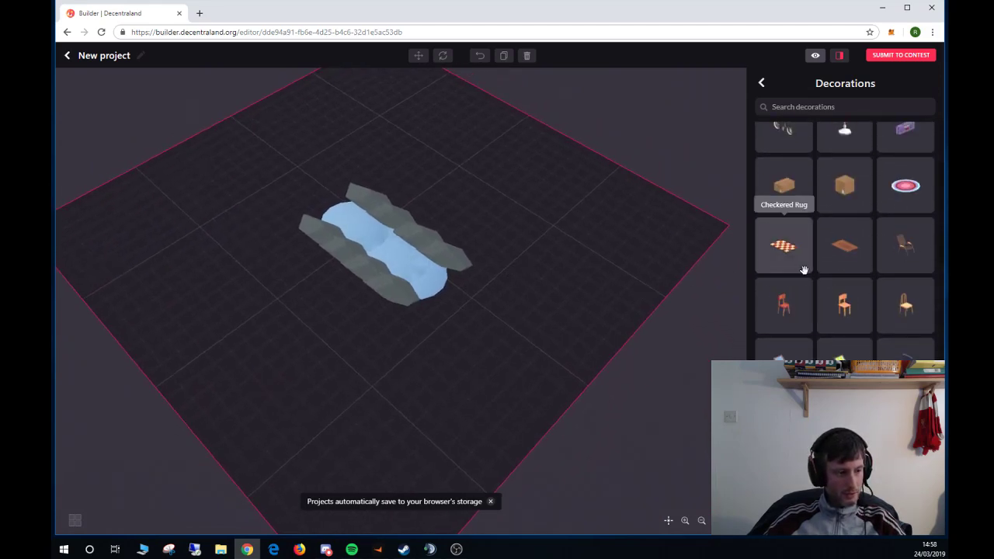
{"action": "left_click", "coordinate": [763, 84]}
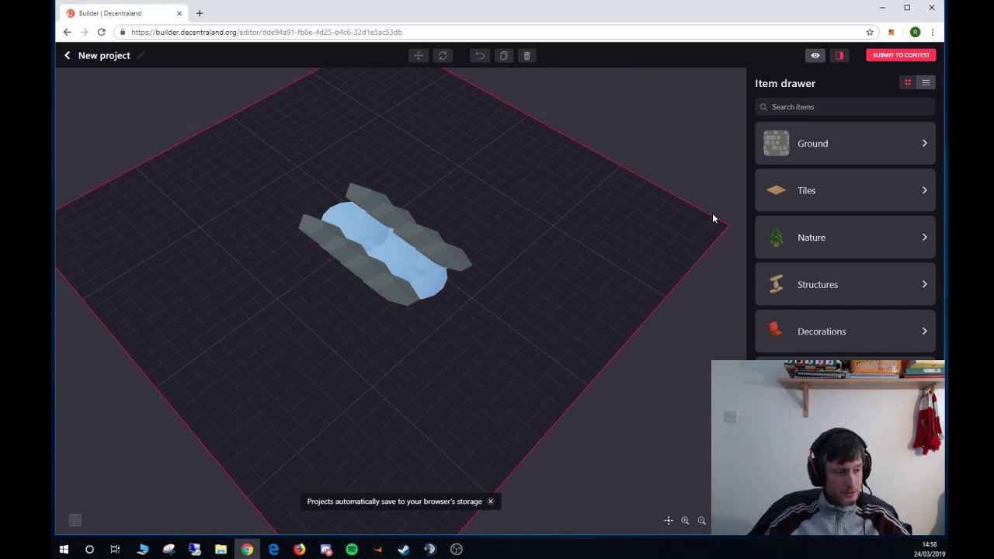
{"action": "left_click_drag", "start_coordinate": [682, 219], "coordinate": [640, 229]}
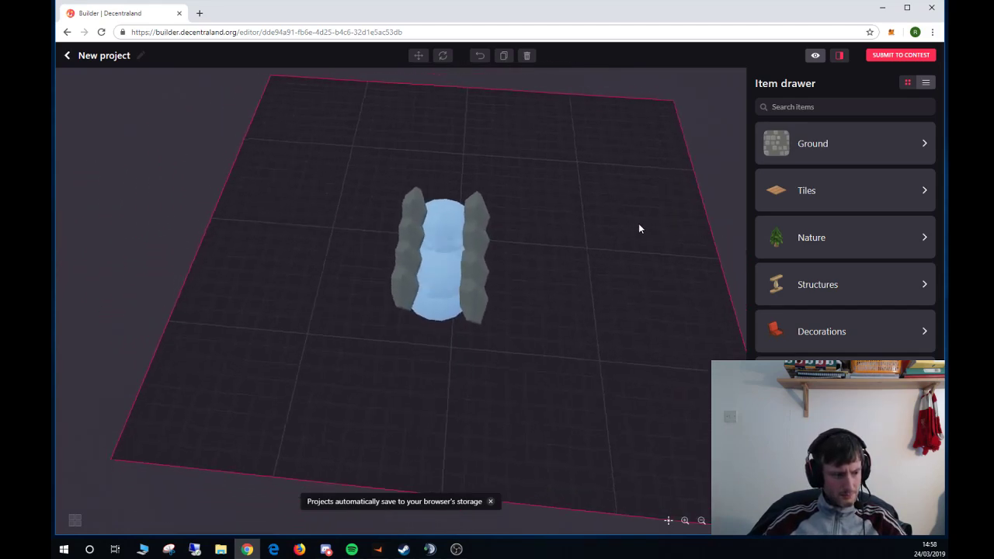
{"action": "left_click", "coordinate": [704, 521]}
{"action": "left_click", "coordinate": [703, 522]}
{"action": "left_click_drag", "start_coordinate": [574, 376], "coordinate": [178, 327]}
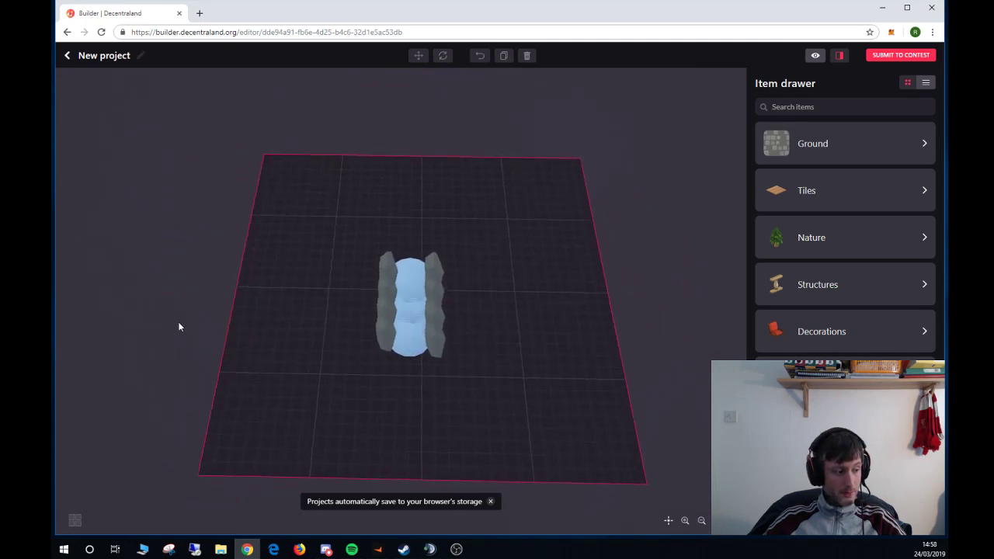